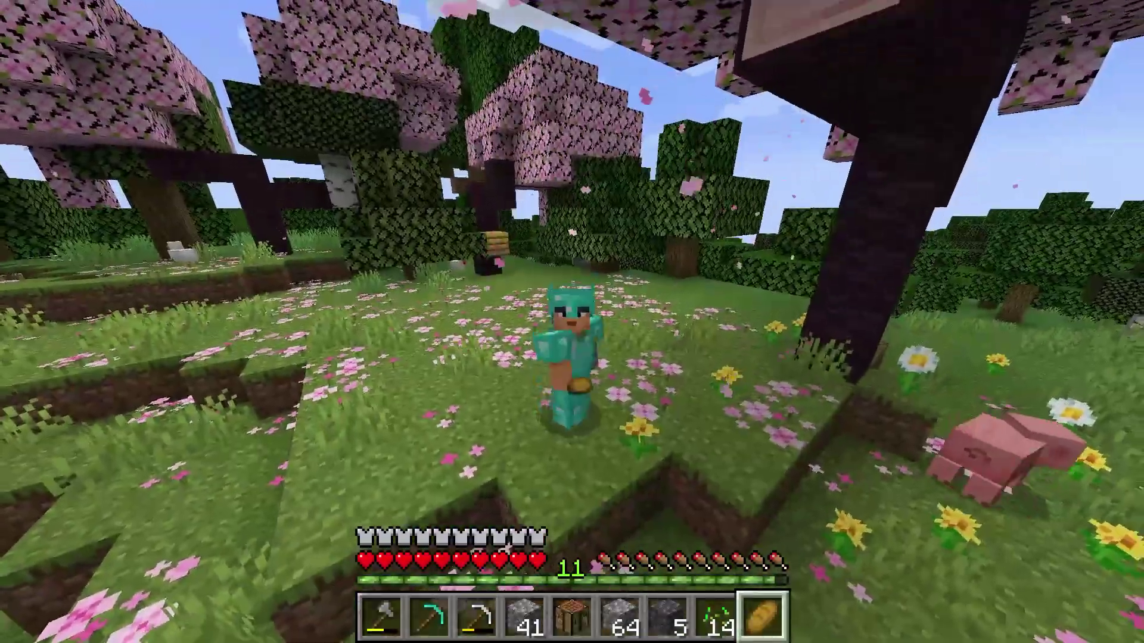
Walk the armoured character off the grass ledge and down the steps of the cherry grove.
{"action": "key", "text": "w"}
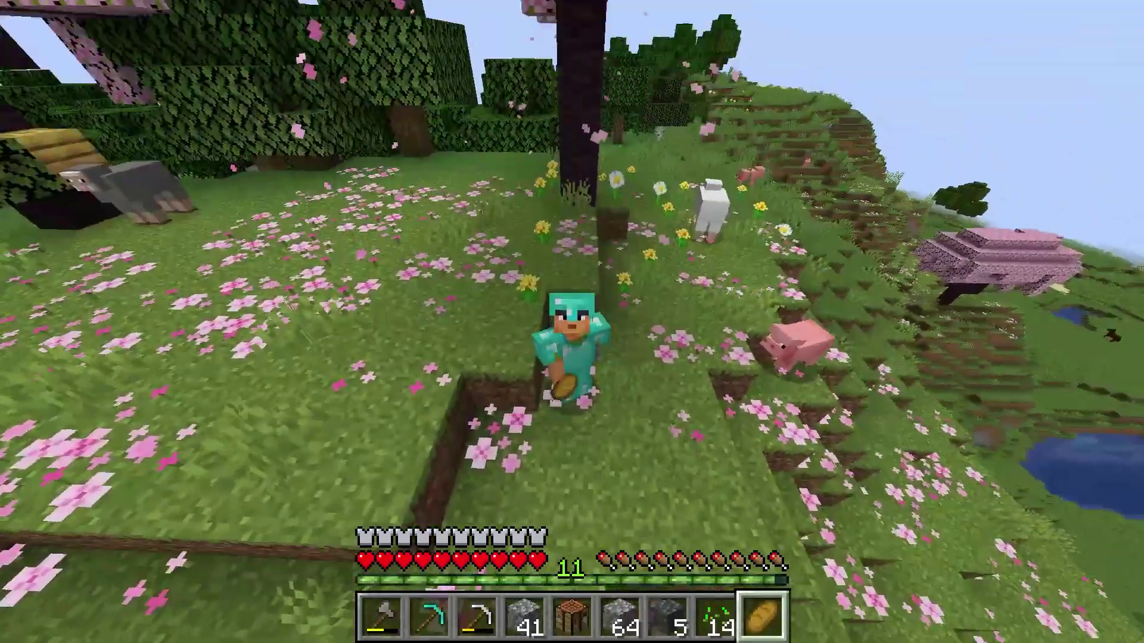
{"action": "key", "text": "w"}
{"action": "key", "text": "w"}
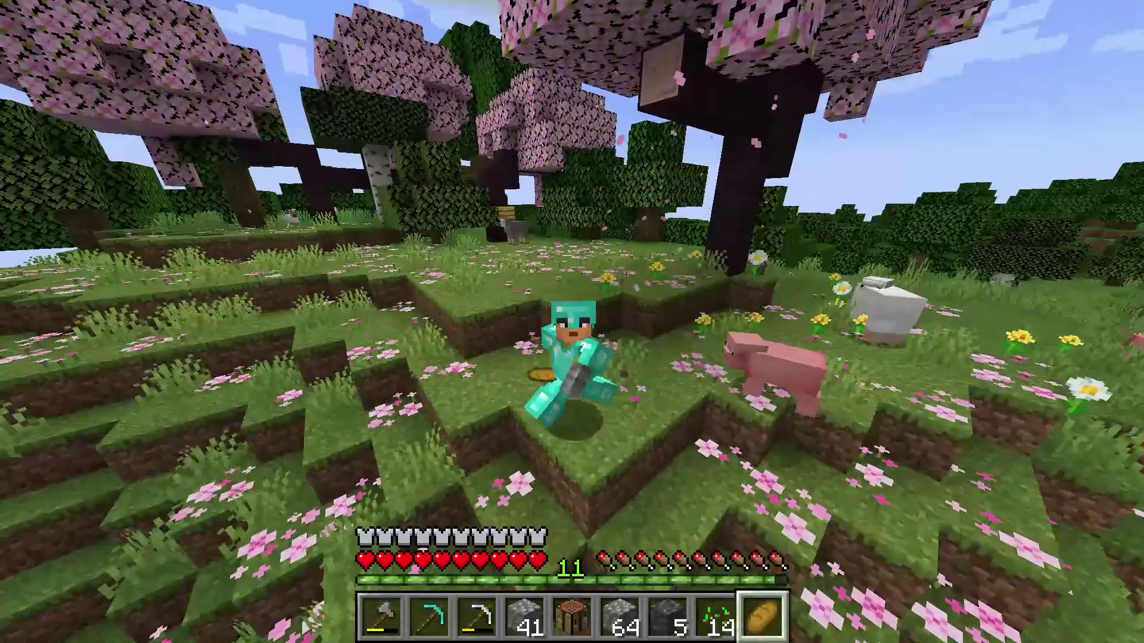
{"action": "key", "text": "shift"}
{"action": "key", "text": "w"}
{"action": "key", "text": "w"}
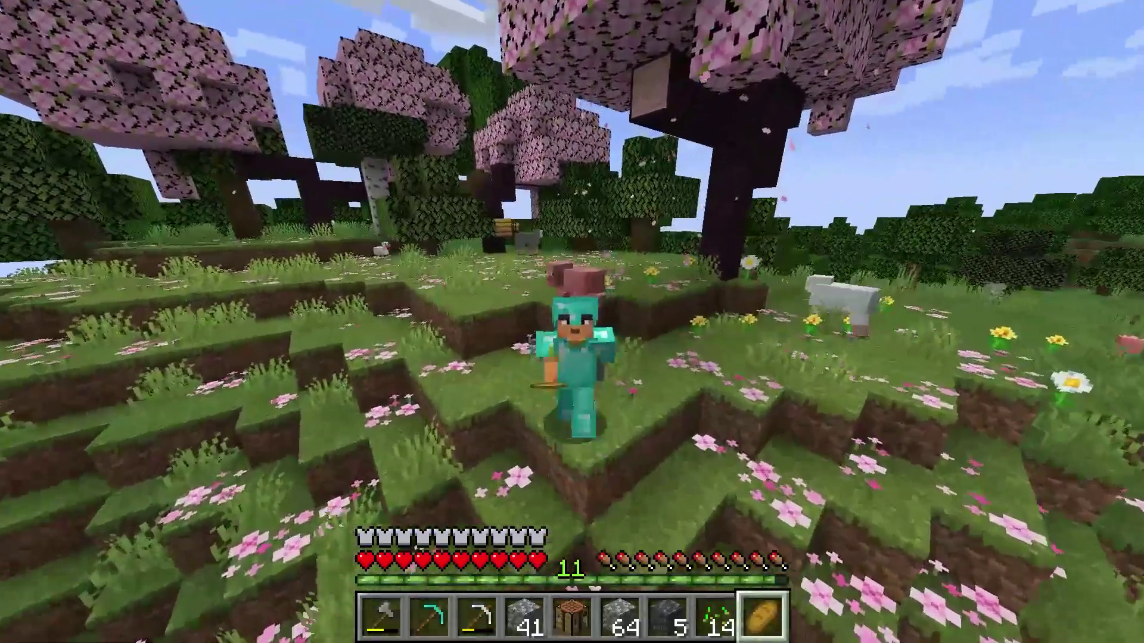
{"action": "key", "text": "w"}
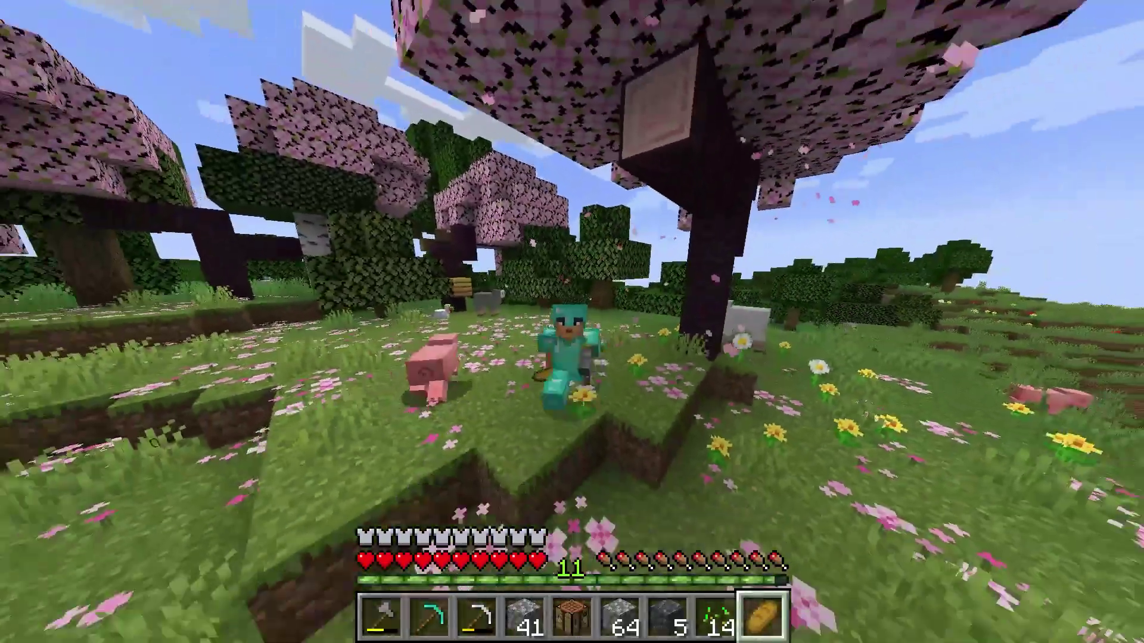
Switch from the stone axe to the diamond pickaxe and swing it.
{"action": "key", "text": "1"}
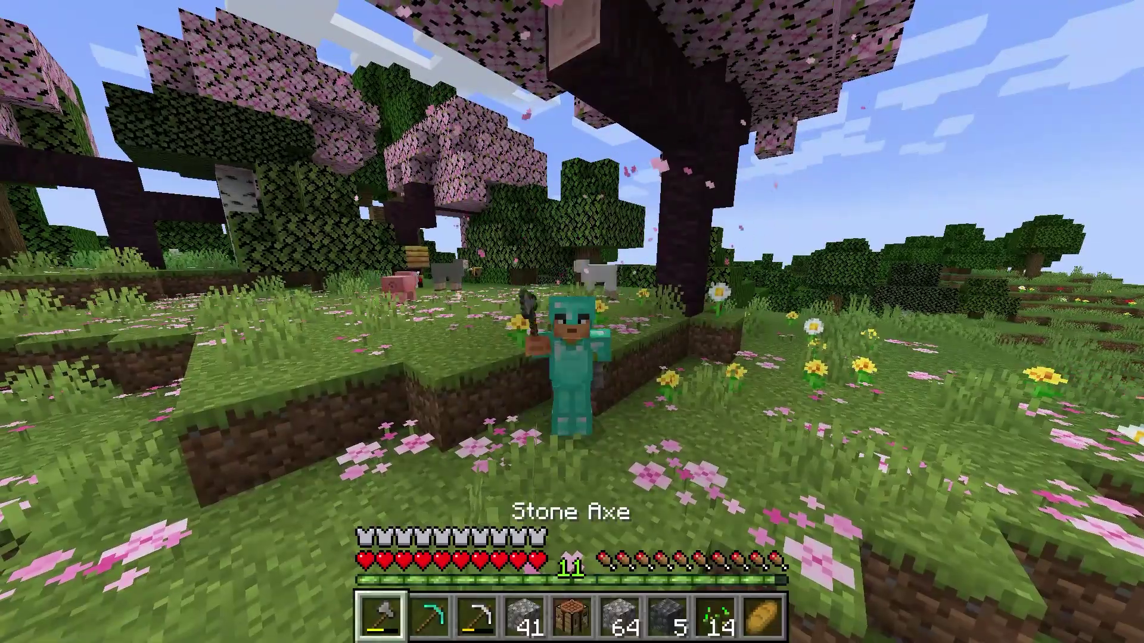
{"action": "key", "text": "2"}
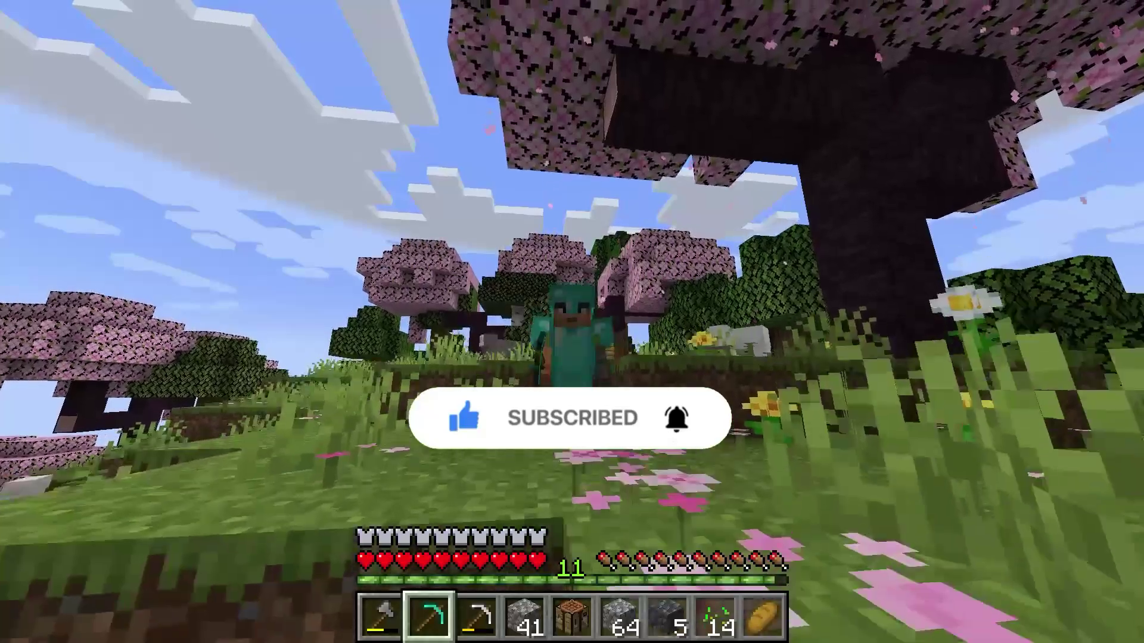
{"action": "left_click", "coordinate": [572, 322]}
Load meteorclient.com in Brave and scroll down to the download buttons.
{"action": "left_click", "coordinate": [571, 321]}
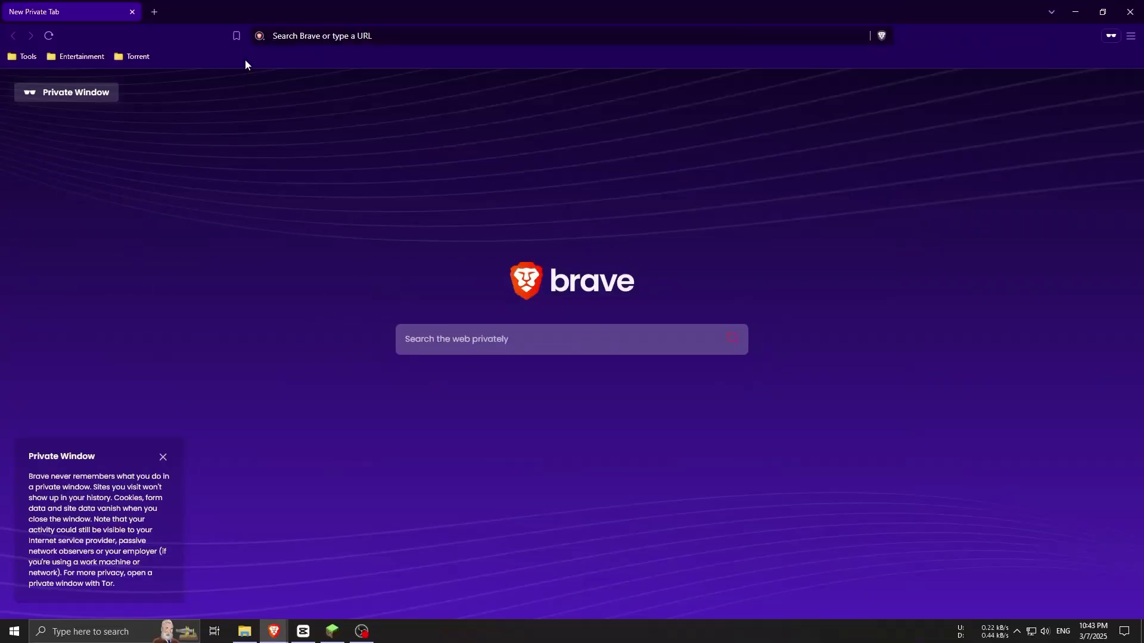
{"action": "left_click", "coordinate": [298, 36]}
{"action": "type", "text": "meteorclient.com"}
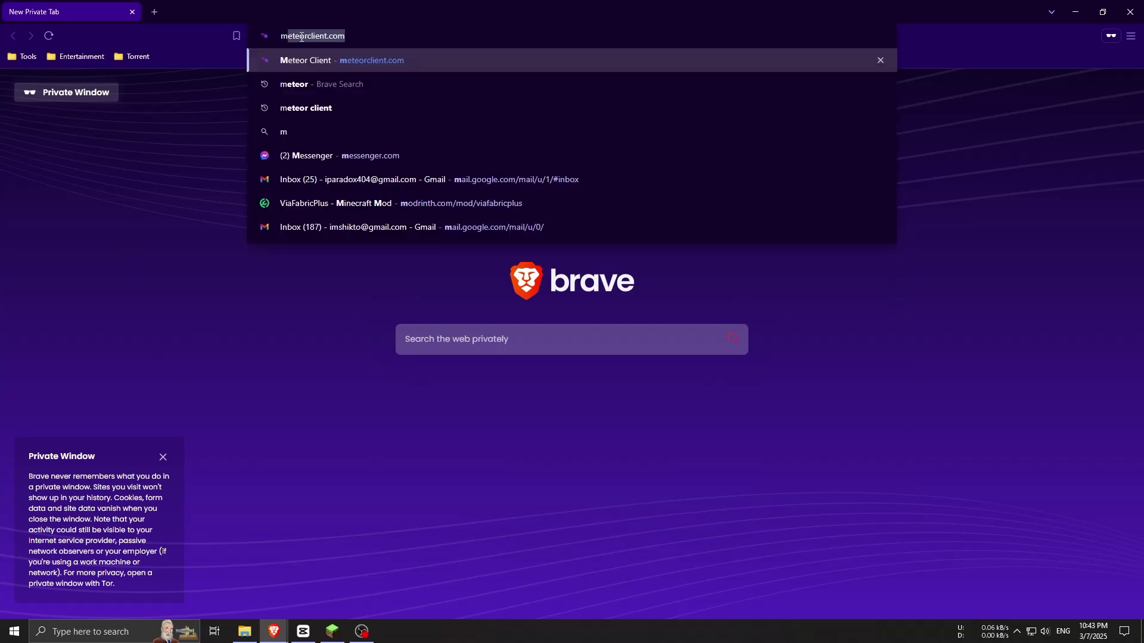
{"action": "key", "text": "Return"}
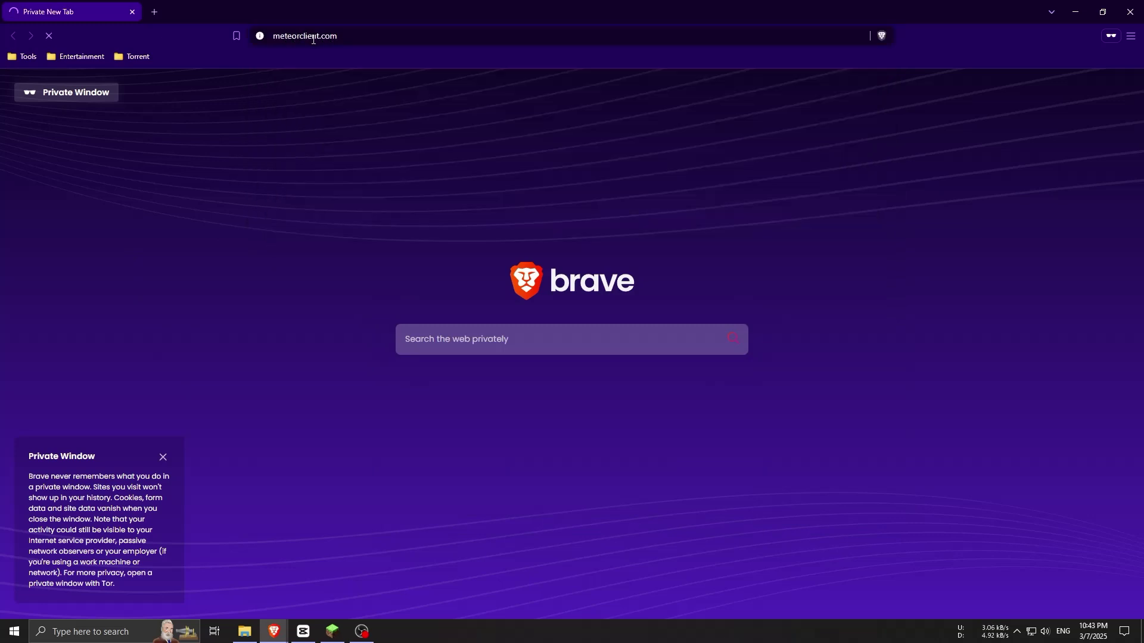
{"action": "left_click", "coordinate": [313, 37]}
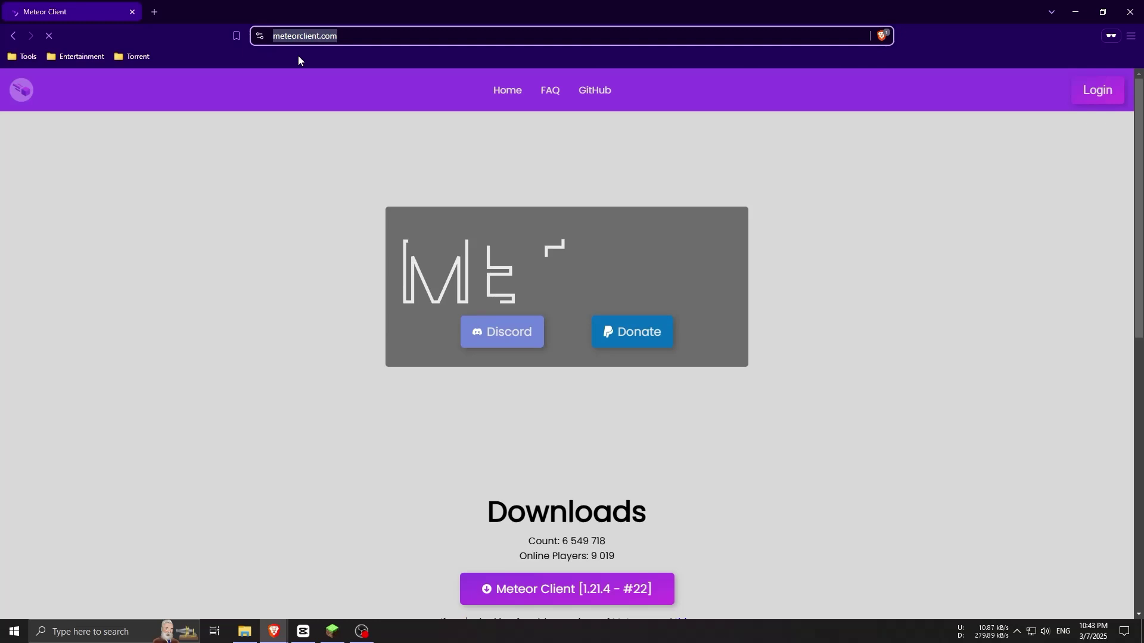
{"action": "left_click_drag", "start_coordinate": [1139, 199], "coordinate": [1139, 176]}
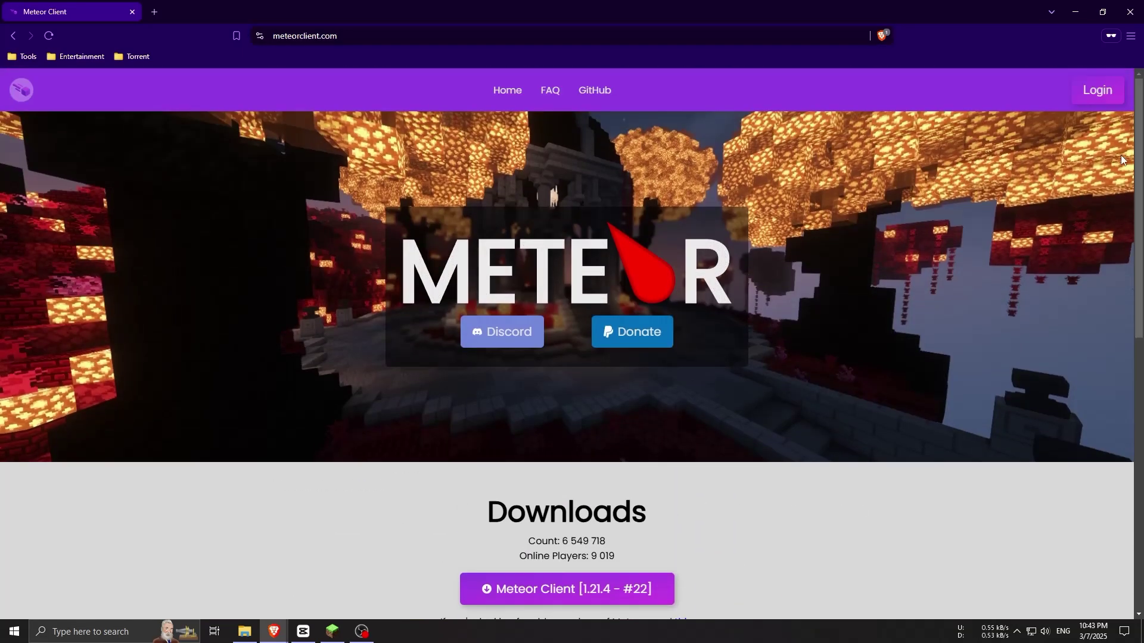
{"action": "scroll", "coordinate": [1122, 160], "scroll_direction": "down", "scroll_amount": 4}
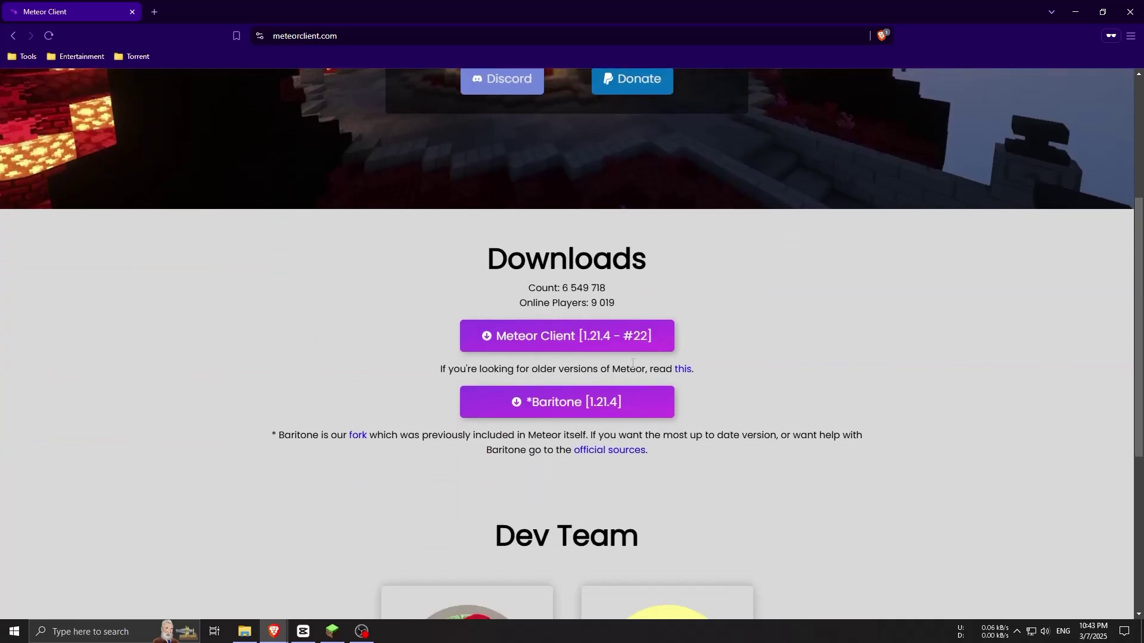
Download the Meteor Client 1.21.4 jar, skipping the ad, and save it to Downloads.
{"action": "left_click", "coordinate": [583, 337]}
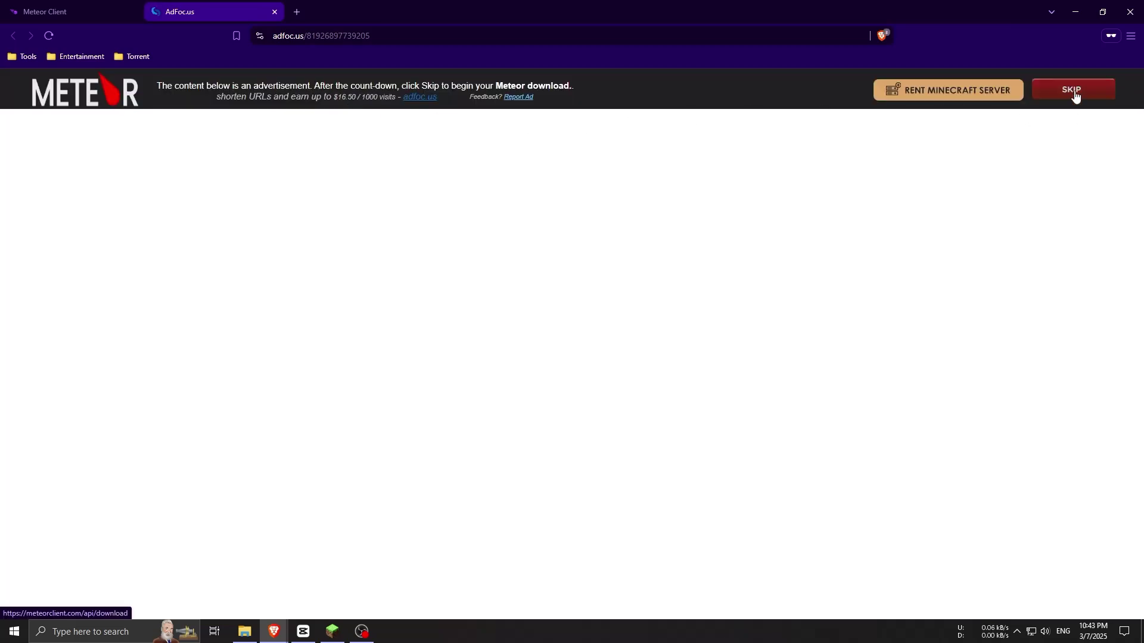
{"action": "left_click", "coordinate": [1075, 91]}
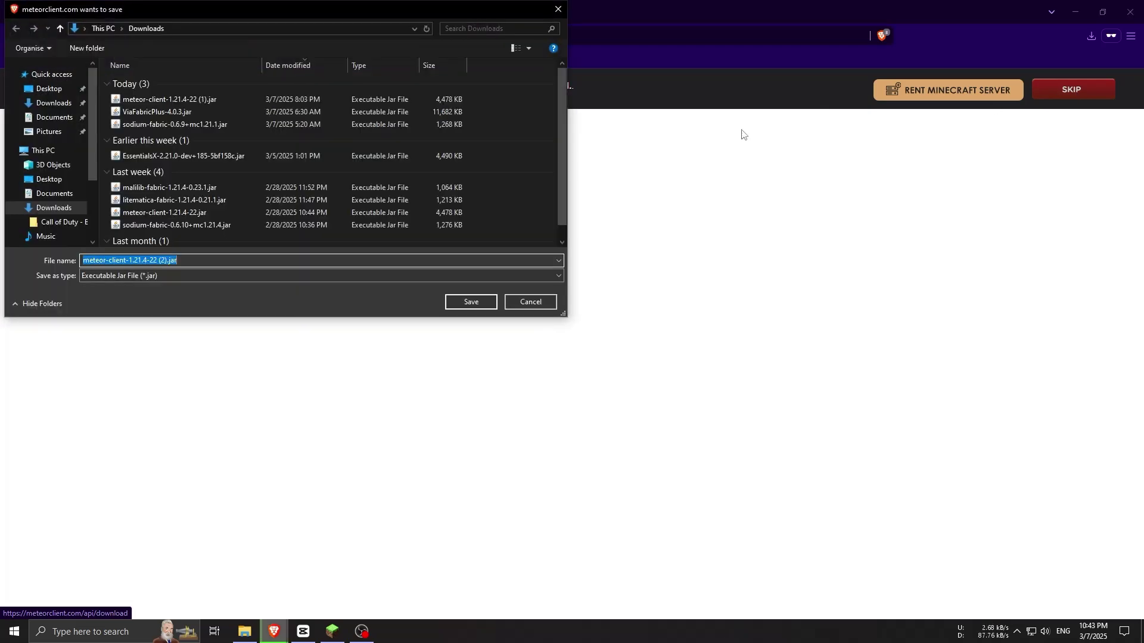
{"action": "left_click_drag", "start_coordinate": [191, 260], "coordinate": [75, 258]}
{"action": "left_click", "coordinate": [470, 301]}
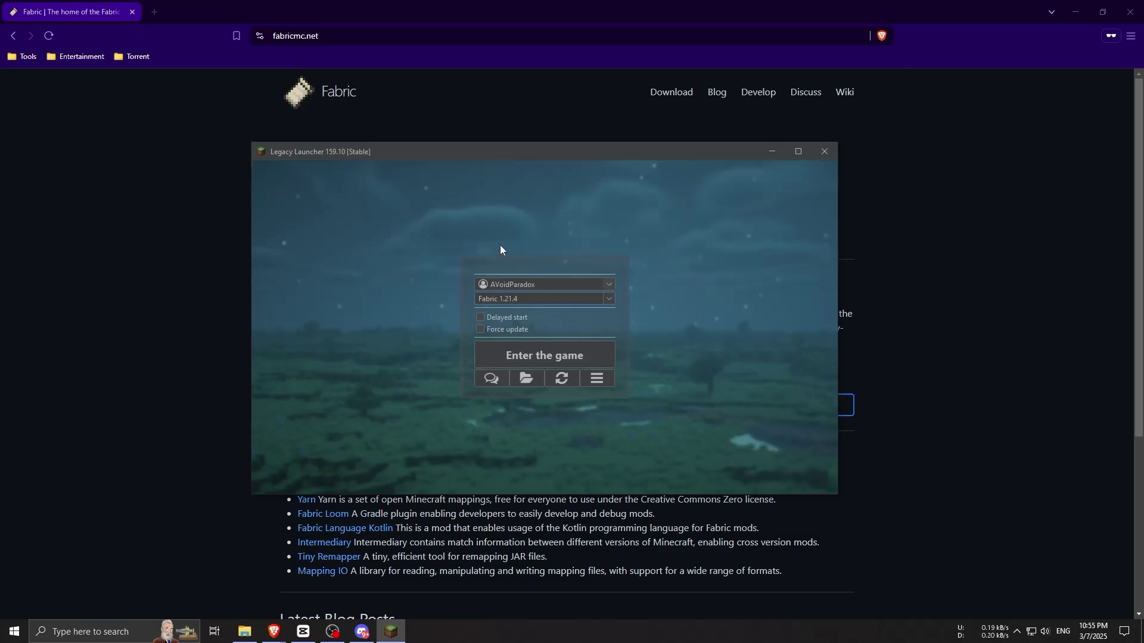
Move the launcher left and review the version list, keeping Fabric 1.21.4.
{"action": "left_click_drag", "start_coordinate": [433, 156], "coordinate": [369, 163]}
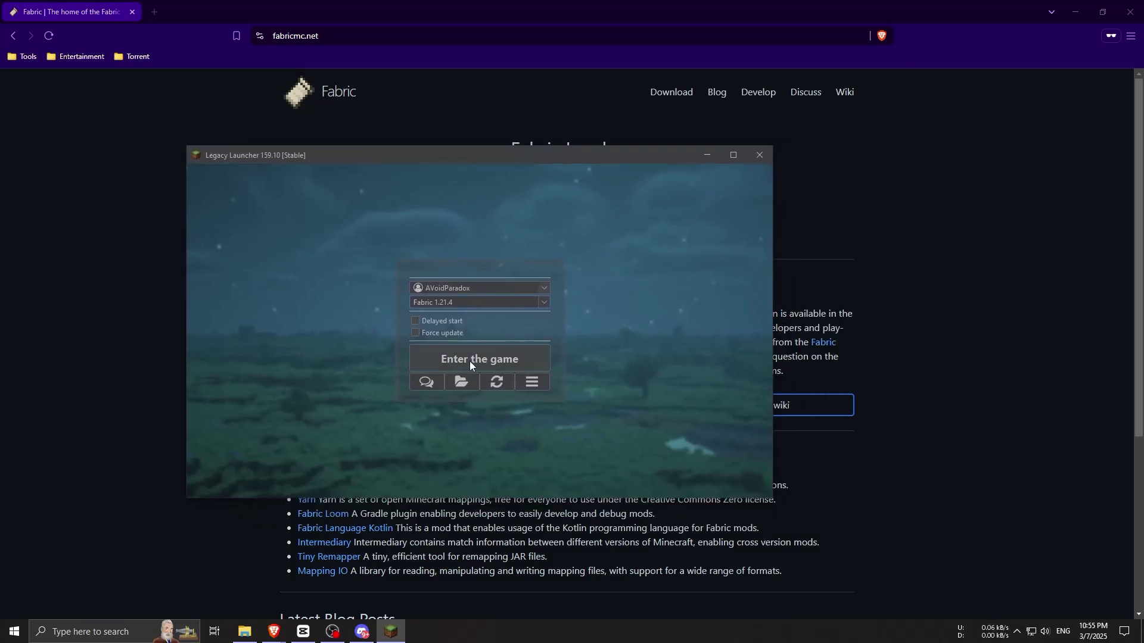
{"action": "left_click", "coordinate": [544, 302]}
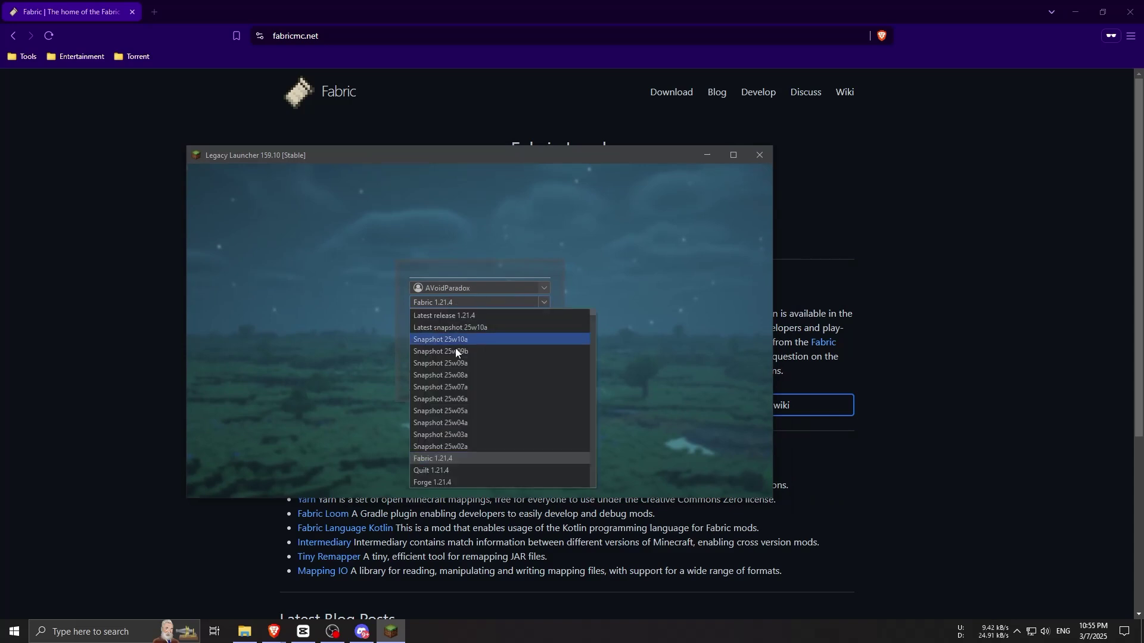
{"action": "left_click", "coordinate": [441, 459]}
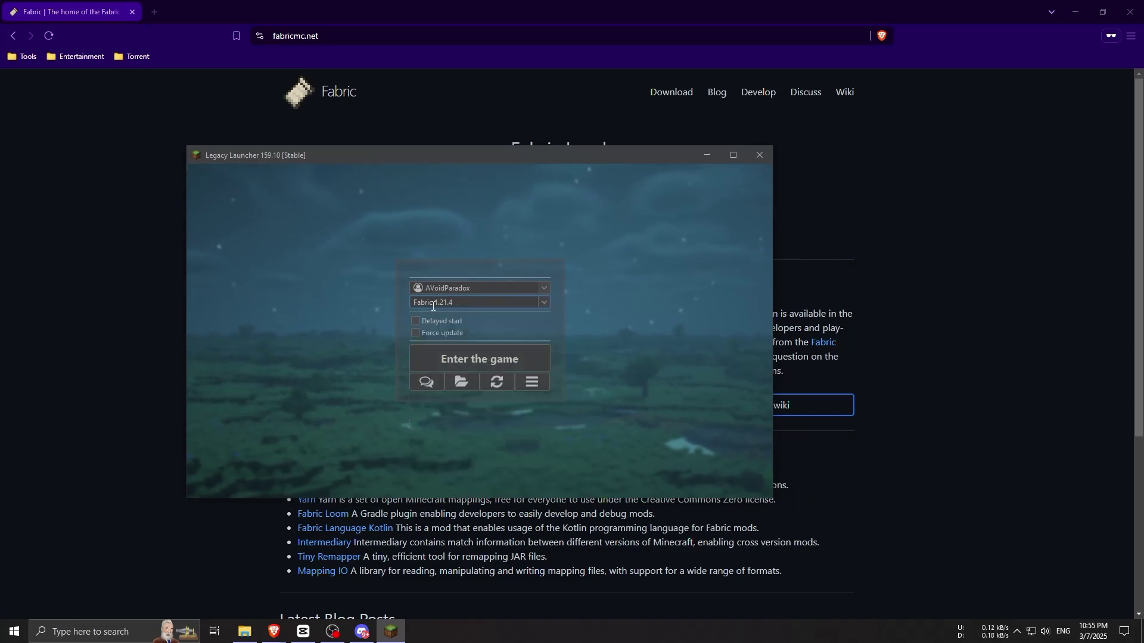
{"action": "left_click", "coordinate": [544, 302]}
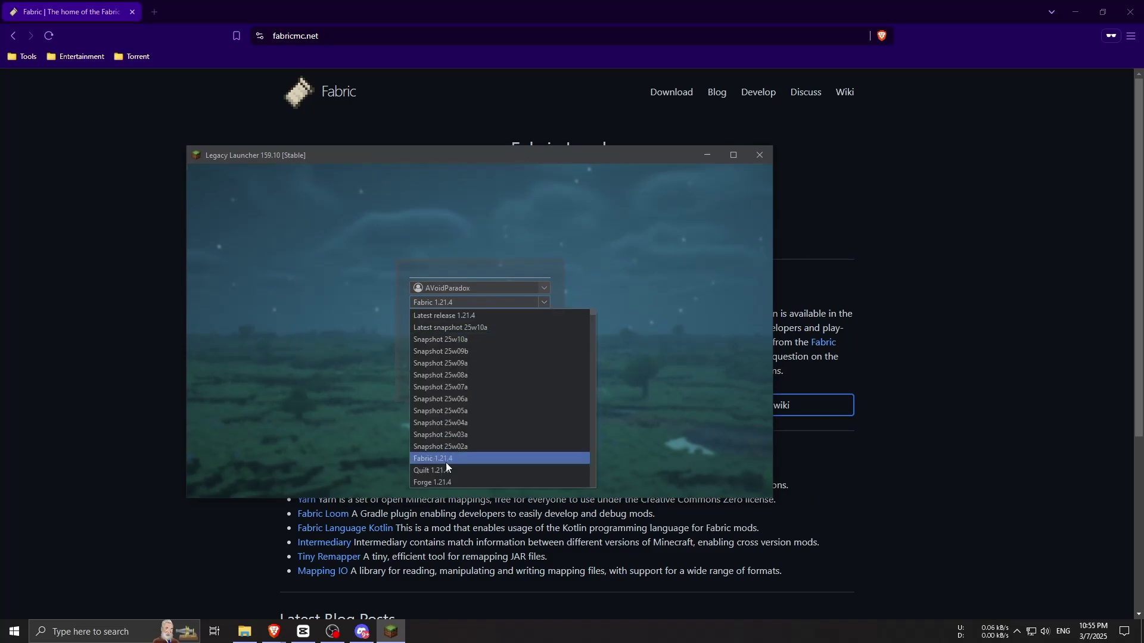
{"action": "left_click", "coordinate": [452, 461]}
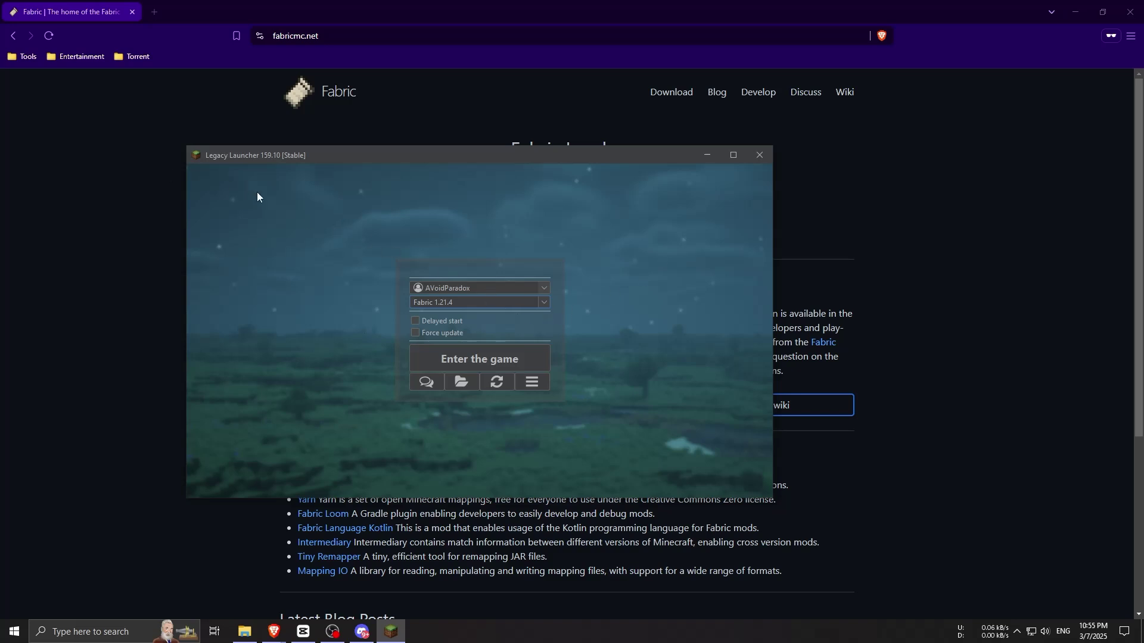
Glance at the Fabric website, then return to the launcher and recheck the versions.
{"action": "left_click", "coordinate": [112, 174]}
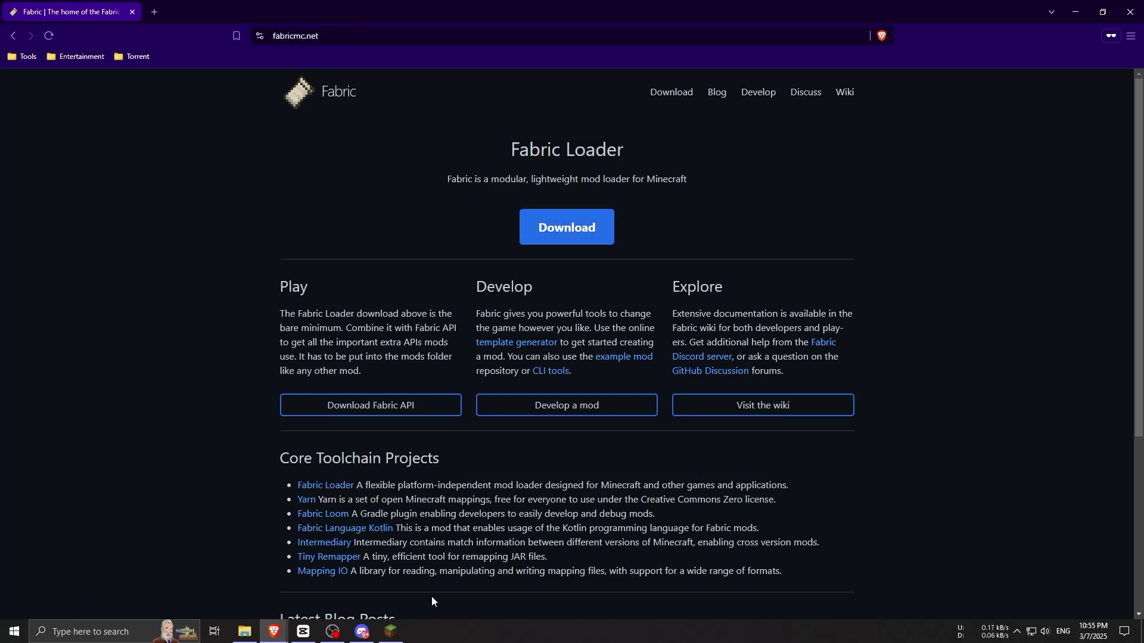
{"action": "left_click", "coordinate": [395, 640]}
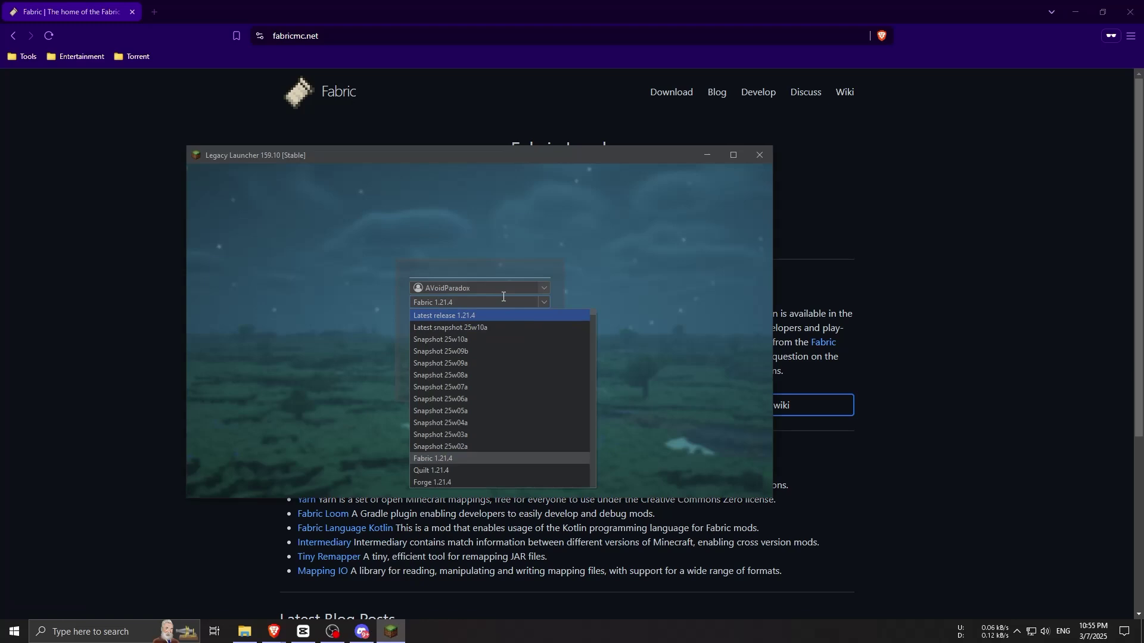
{"action": "left_click", "coordinate": [451, 244]}
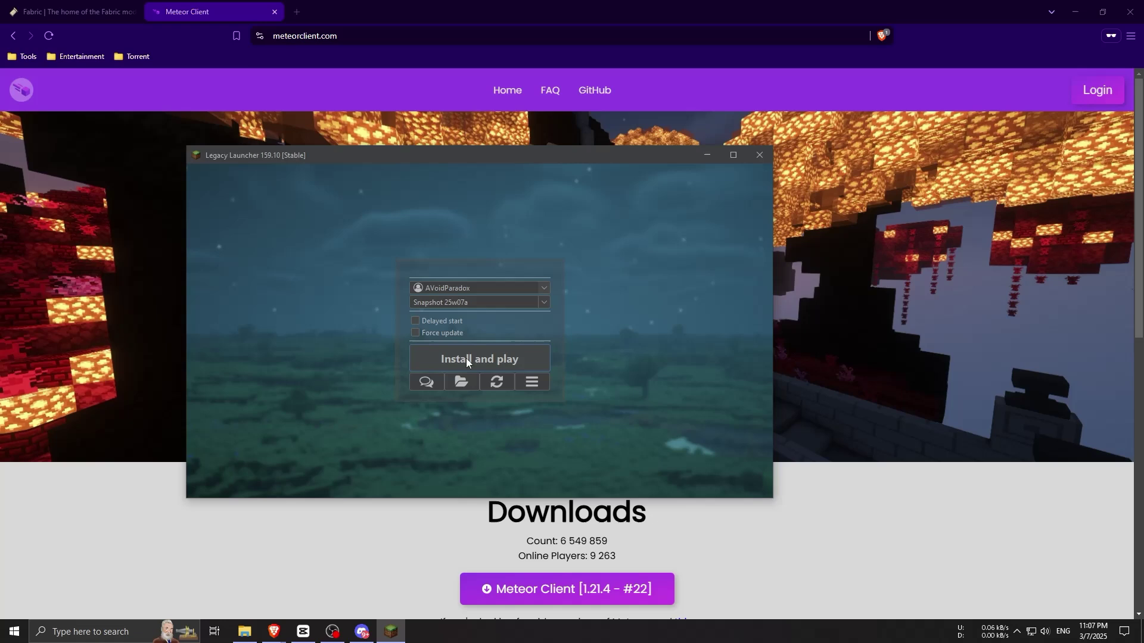
Open the launcher's game directory in File Explorer and move the window into view.
{"action": "left_click", "coordinate": [456, 382]}
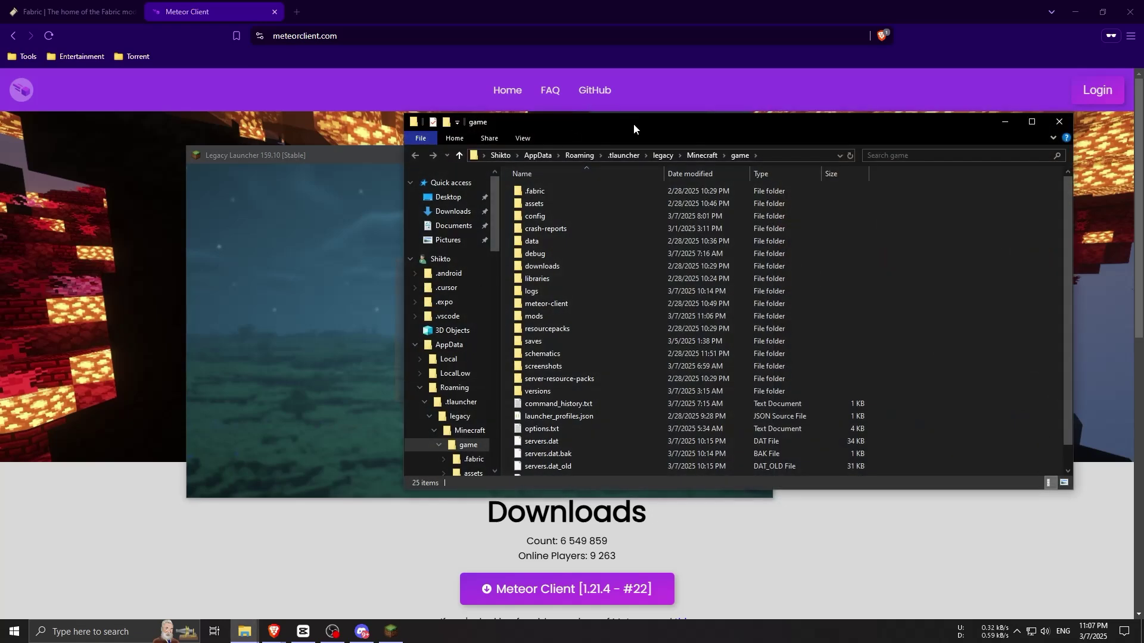
{"action": "left_click_drag", "start_coordinate": [634, 123], "coordinate": [506, 115]}
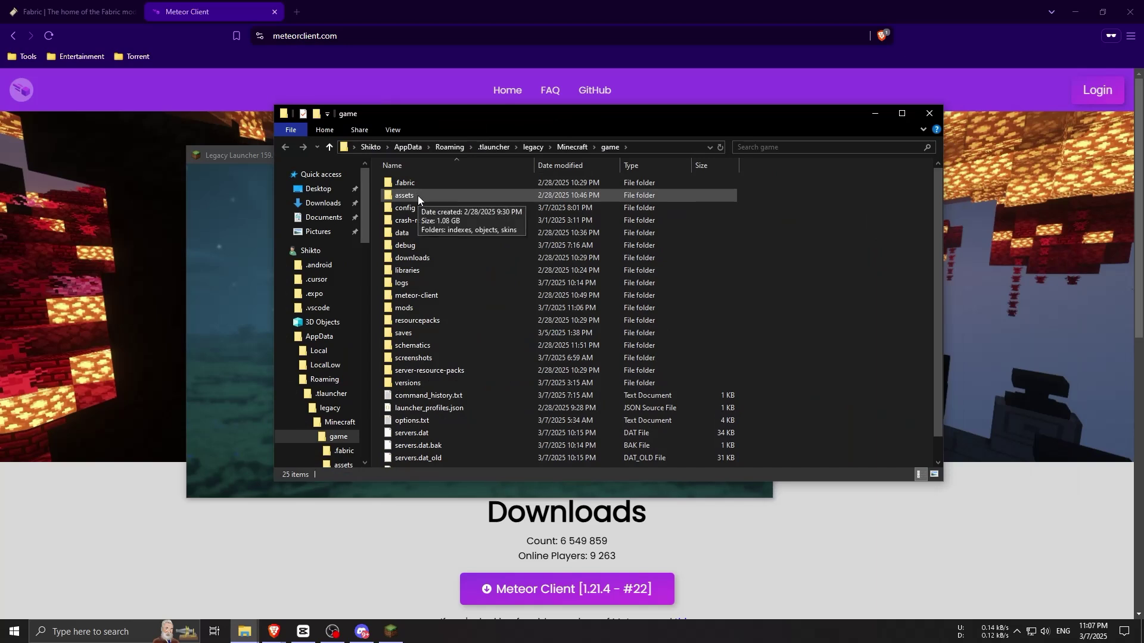
Navigate from %appdata% to .tlauncher\legacy\Minecraft\game.
{"action": "key", "text": "super+r"}
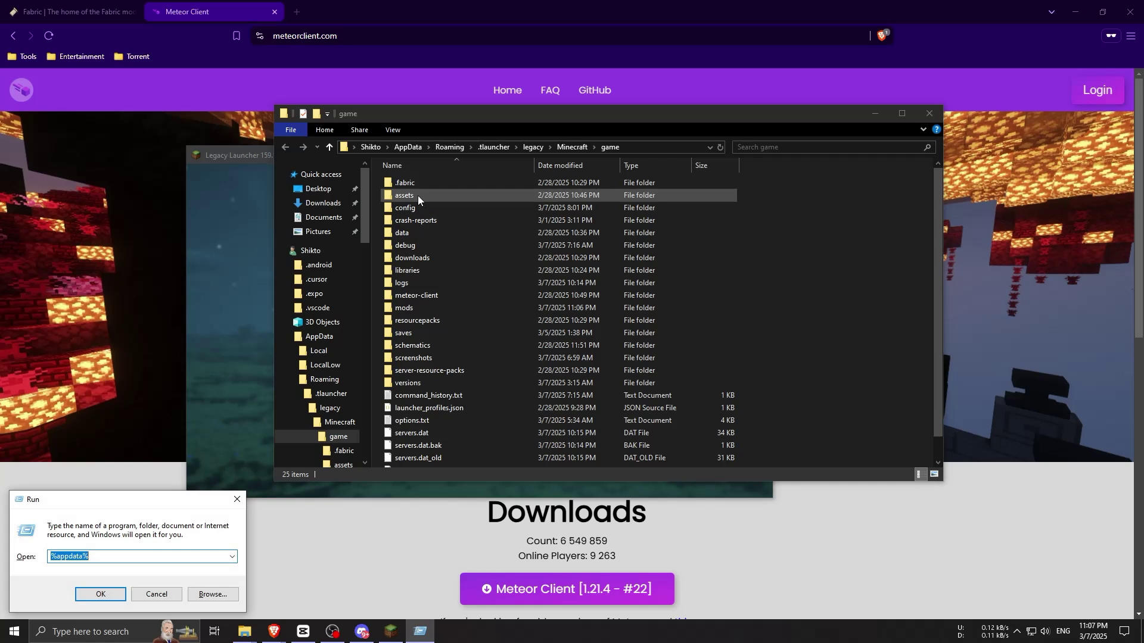
{"action": "left_click_drag", "start_coordinate": [105, 555], "coordinate": [37, 555]}
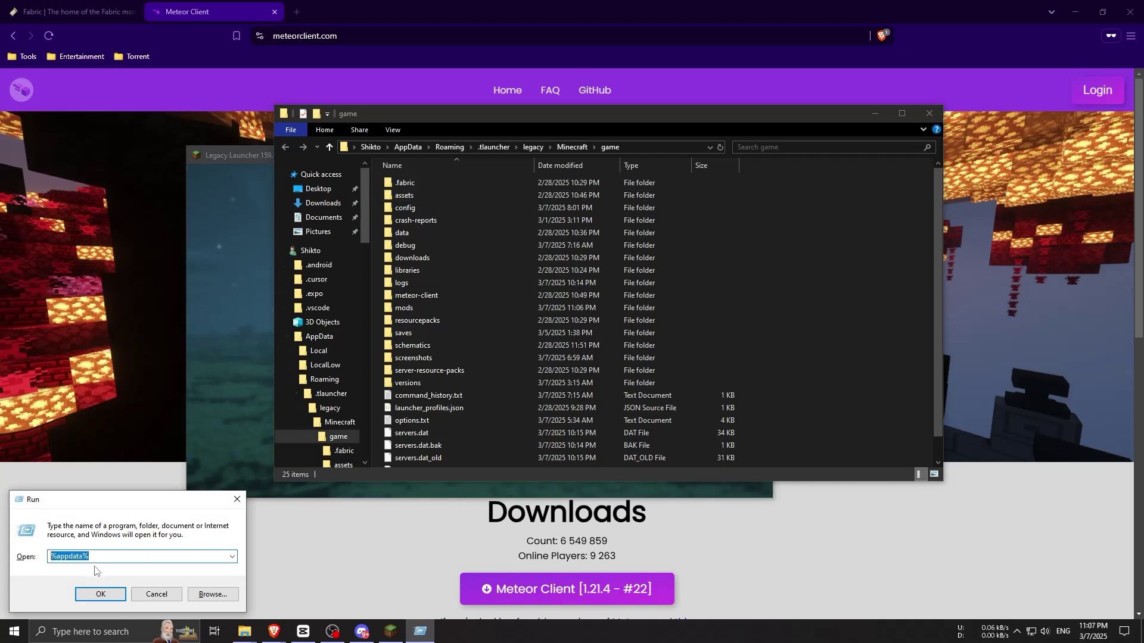
{"action": "left_click", "coordinate": [100, 599]}
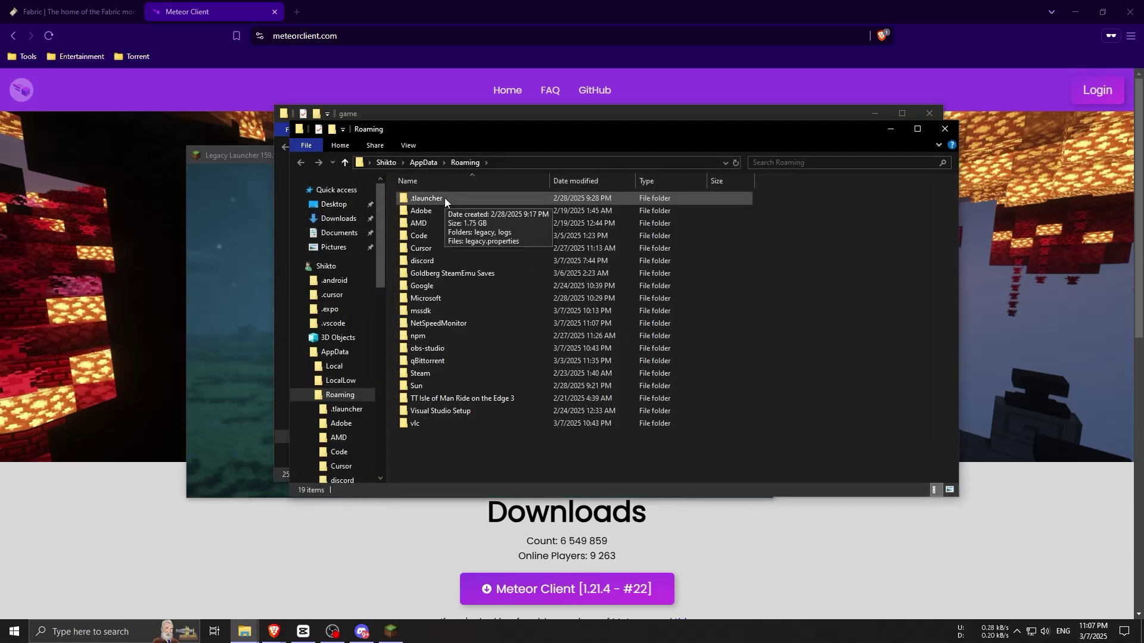
{"action": "double_click", "coordinate": [435, 194]}
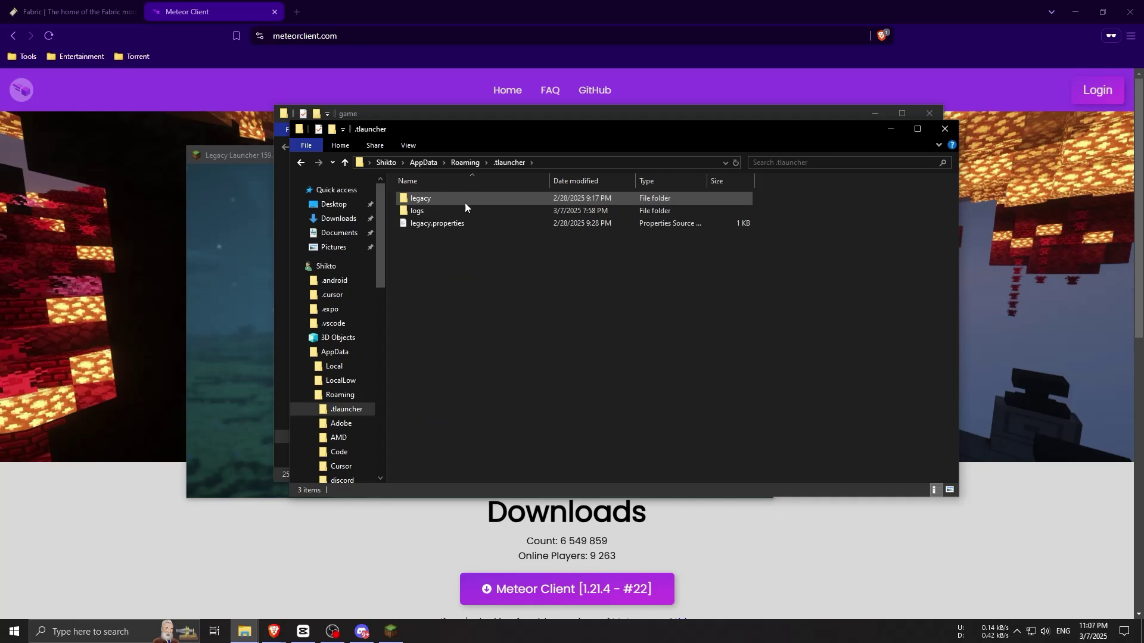
{"action": "key", "text": "alt+Left"}
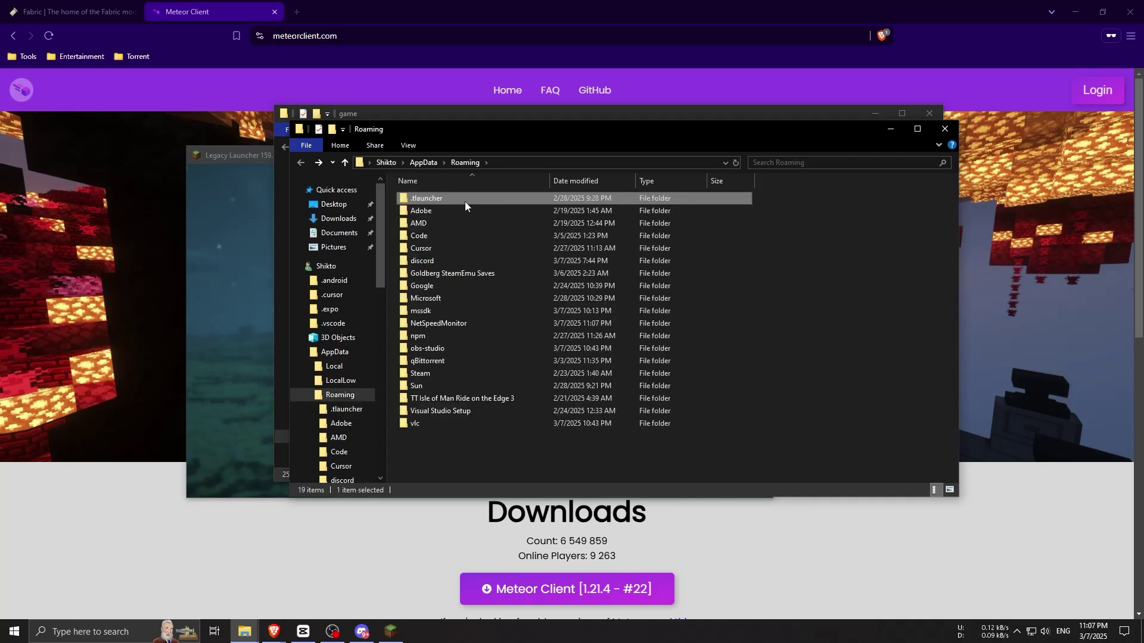
{"action": "double_click", "coordinate": [465, 201]}
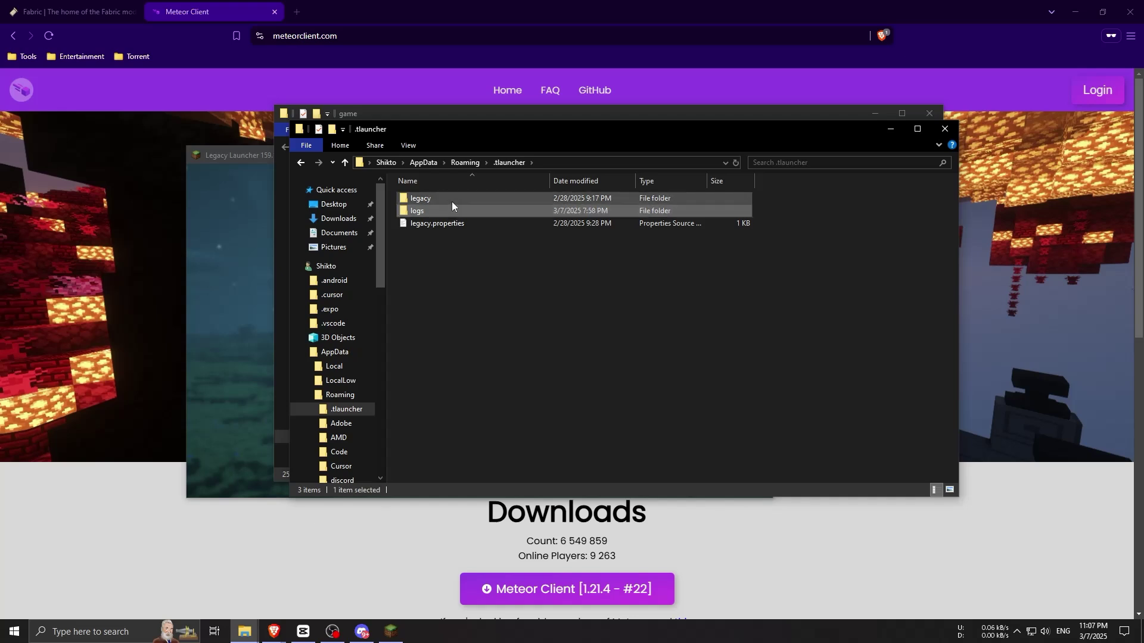
{"action": "double_click", "coordinate": [452, 200]}
{"action": "double_click", "coordinate": [428, 197]}
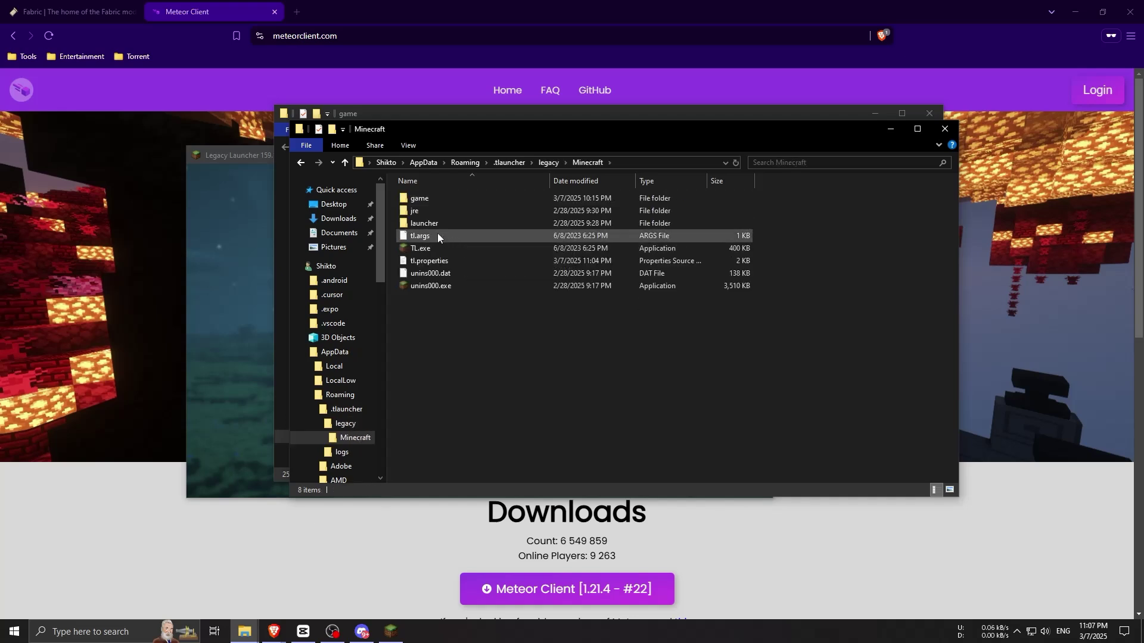
{"action": "double_click", "coordinate": [421, 198]}
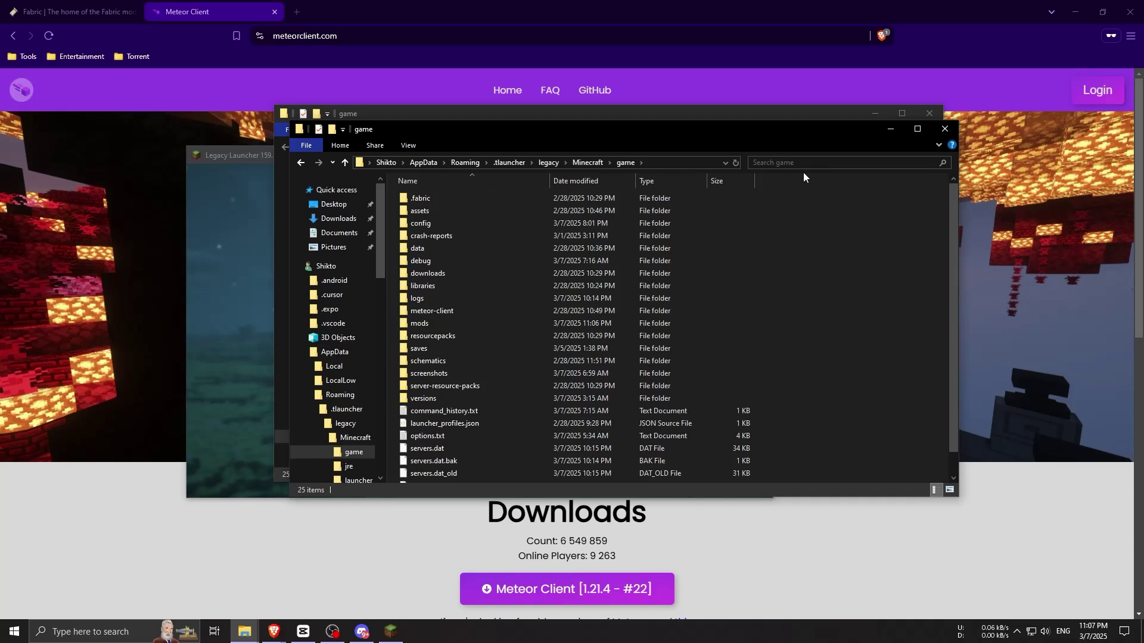
Open the mods folder to confirm it is empty, in a second window.
{"action": "left_click_drag", "start_coordinate": [809, 262], "coordinate": [686, 484]}
{"action": "left_click", "coordinate": [782, 377]}
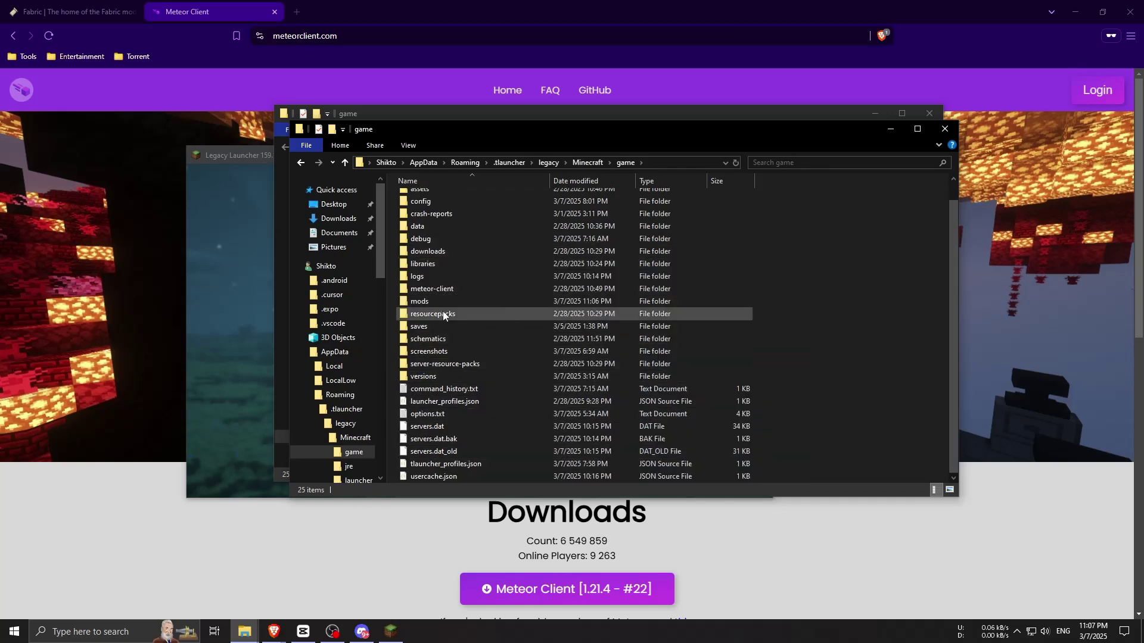
{"action": "double_click", "coordinate": [427, 305]}
{"action": "key", "text": "alt+Left"}
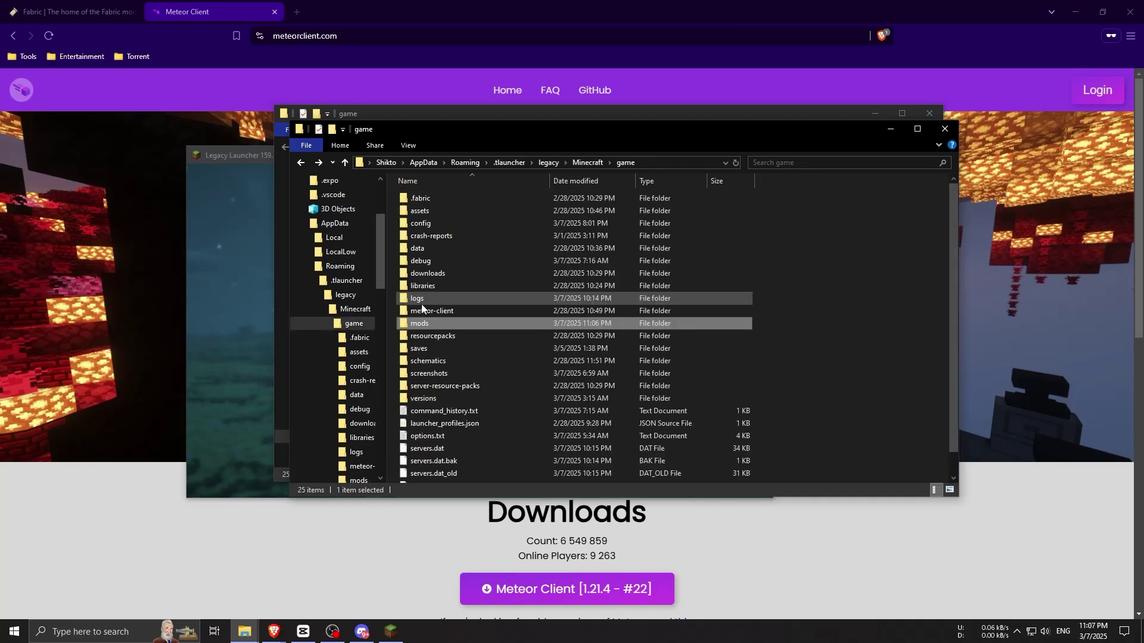
{"action": "left_click", "coordinate": [444, 322]}
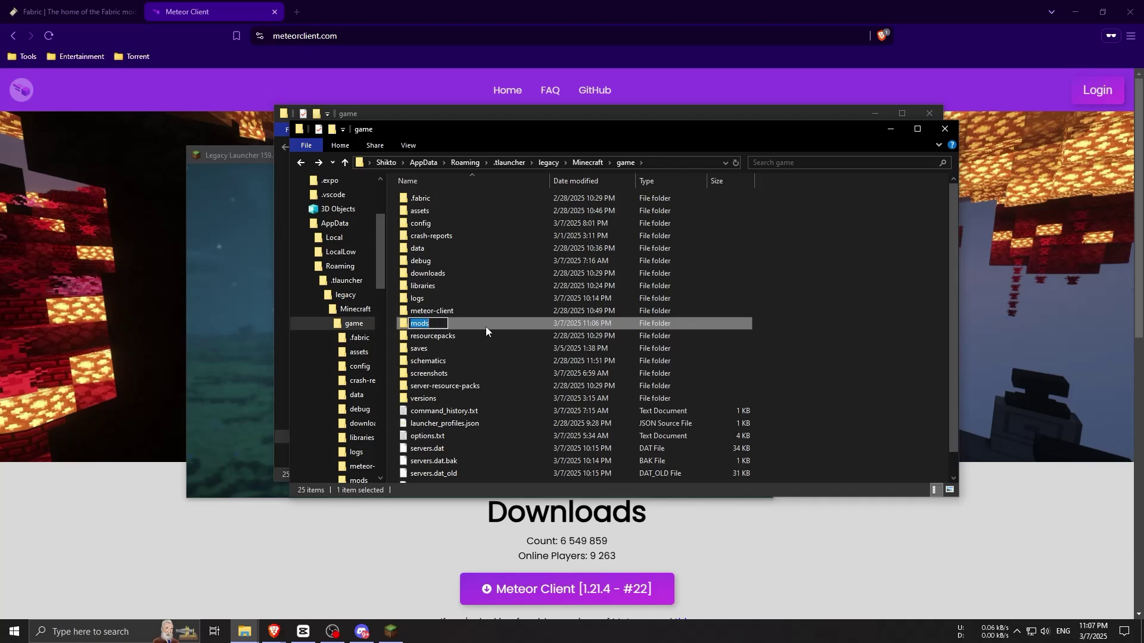
{"action": "left_click", "coordinate": [770, 324]}
{"action": "double_click", "coordinate": [670, 327]}
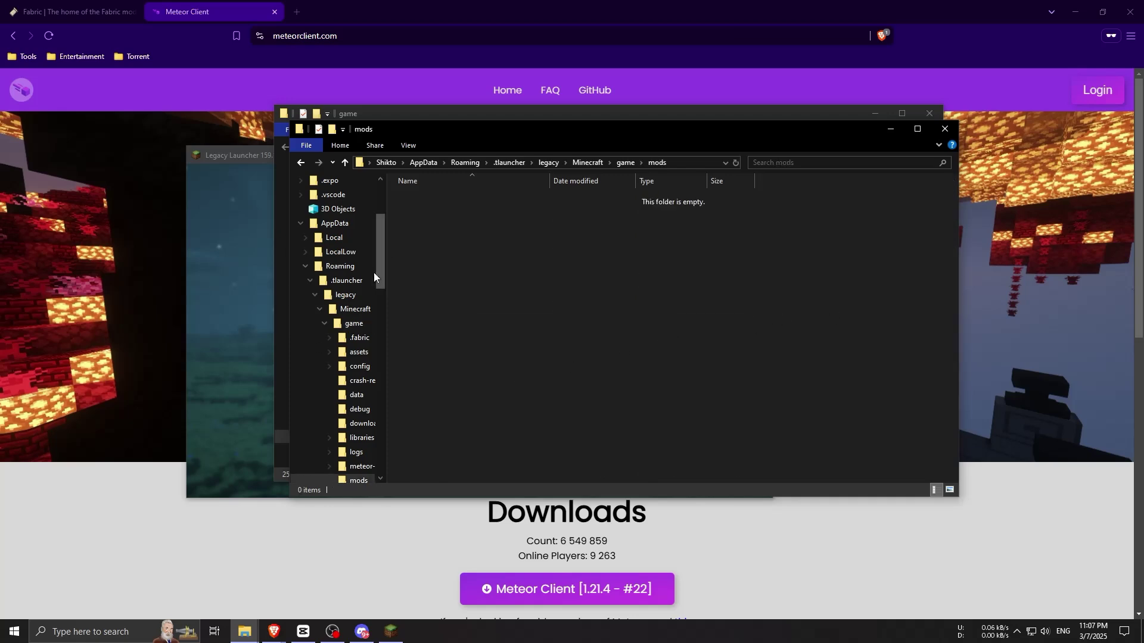
{"action": "left_click", "coordinate": [365, 117]}
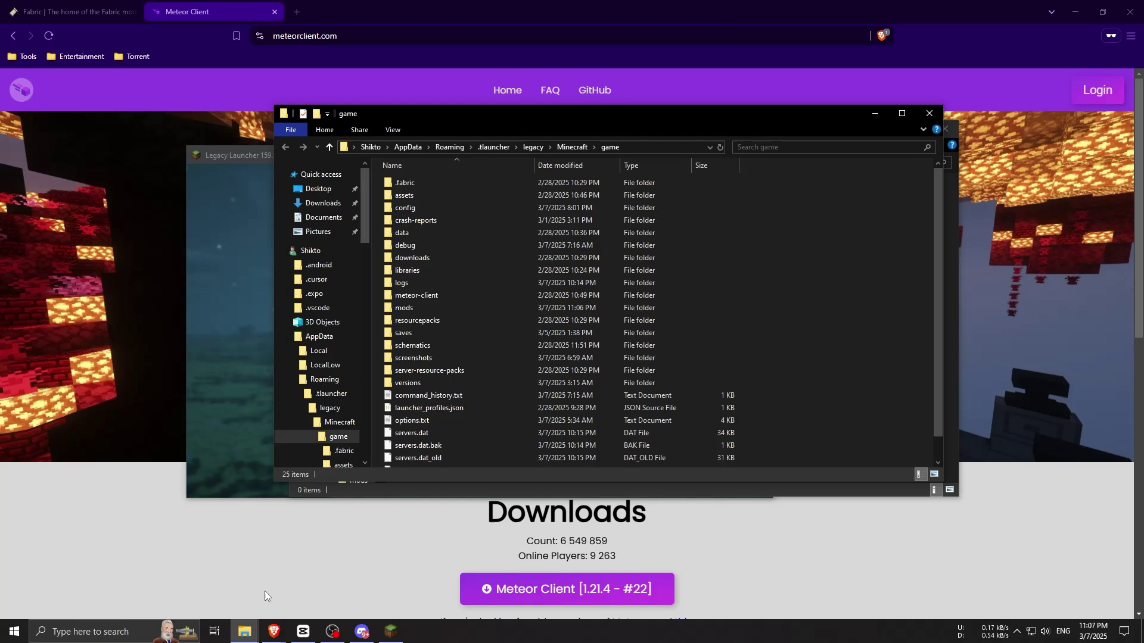
Copy meteor-client-1.21.4-22.jar from the 1.21.4 folder and paste it into game\mods.
{"action": "mouse_move", "coordinate": [244, 631]}
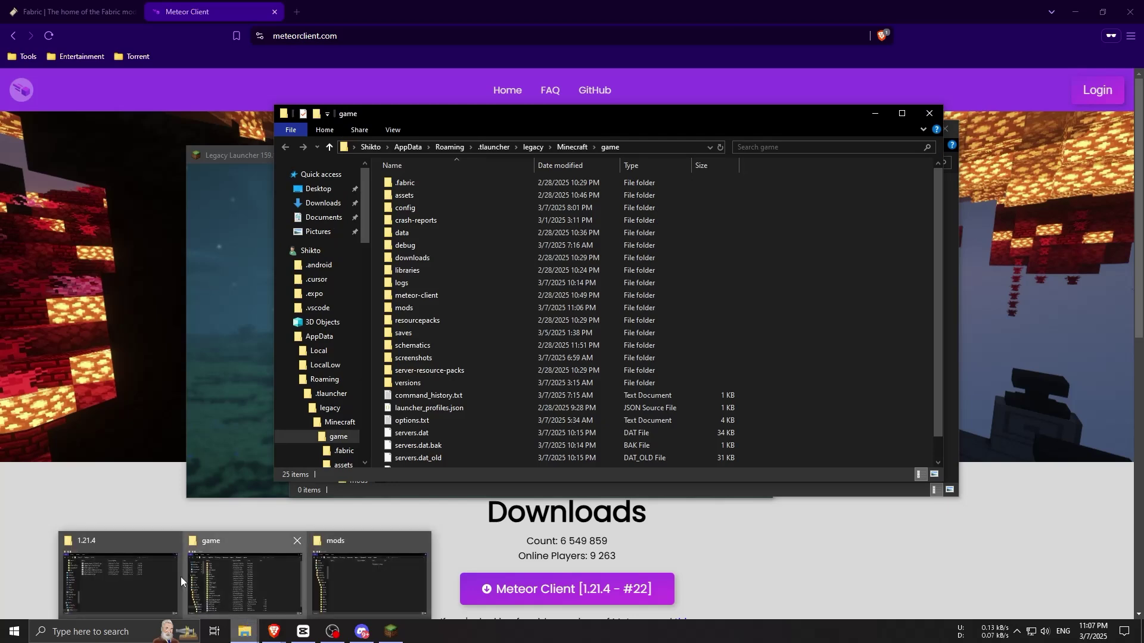
{"action": "left_click", "coordinate": [120, 581]}
{"action": "right_click", "coordinate": [258, 250]}
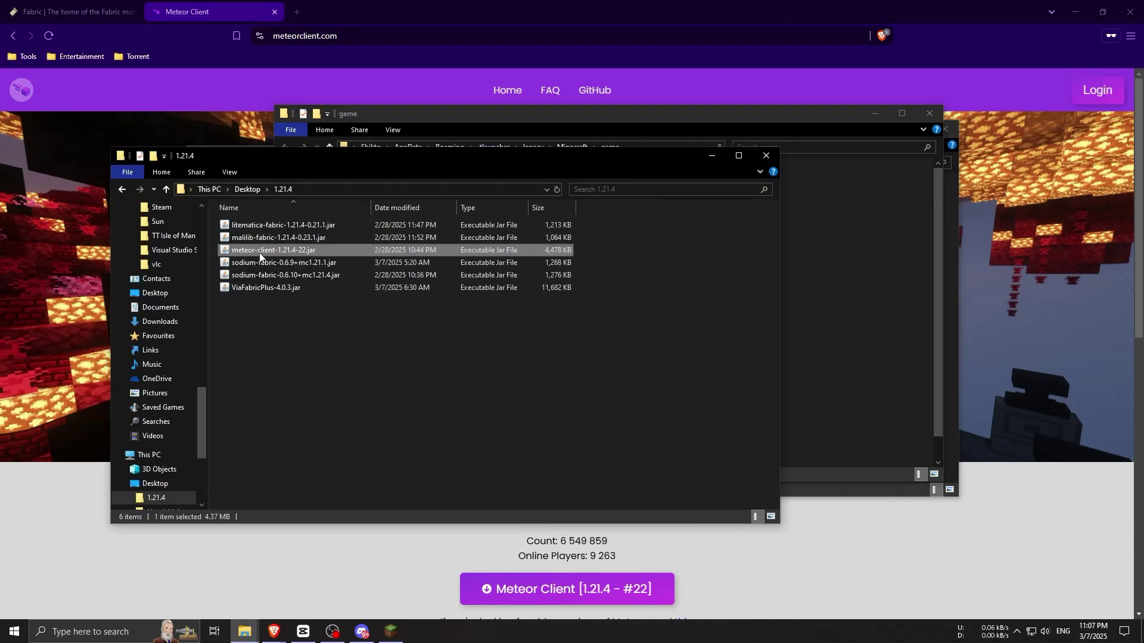
{"action": "left_click", "coordinate": [286, 405]}
{"action": "left_click", "coordinate": [795, 324]}
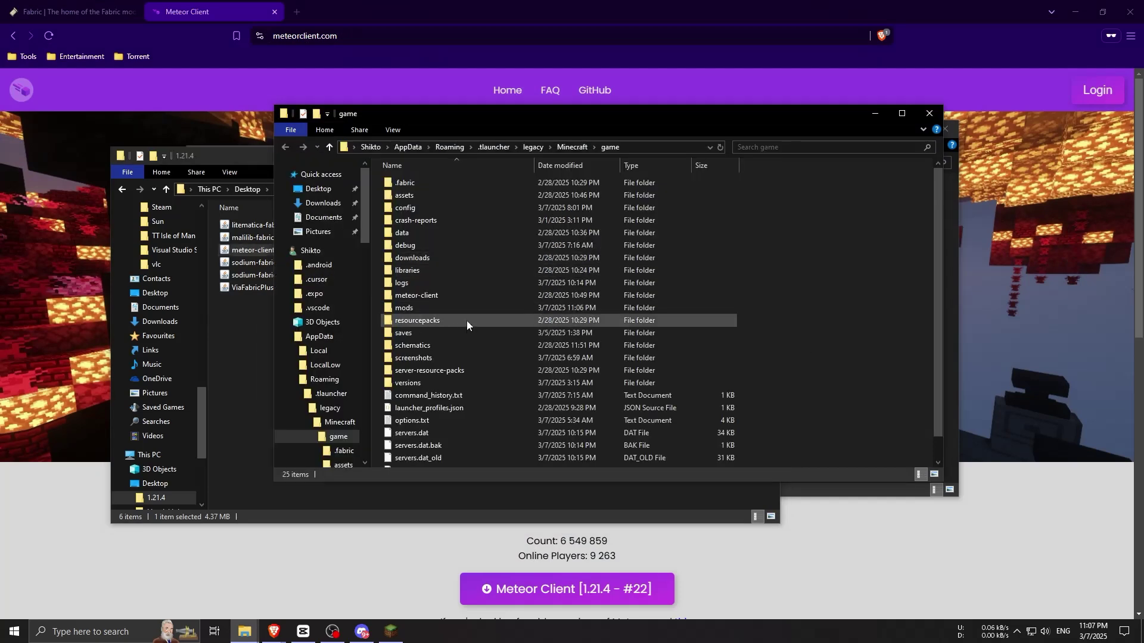
{"action": "double_click", "coordinate": [417, 308]}
{"action": "right_click", "coordinate": [490, 248]}
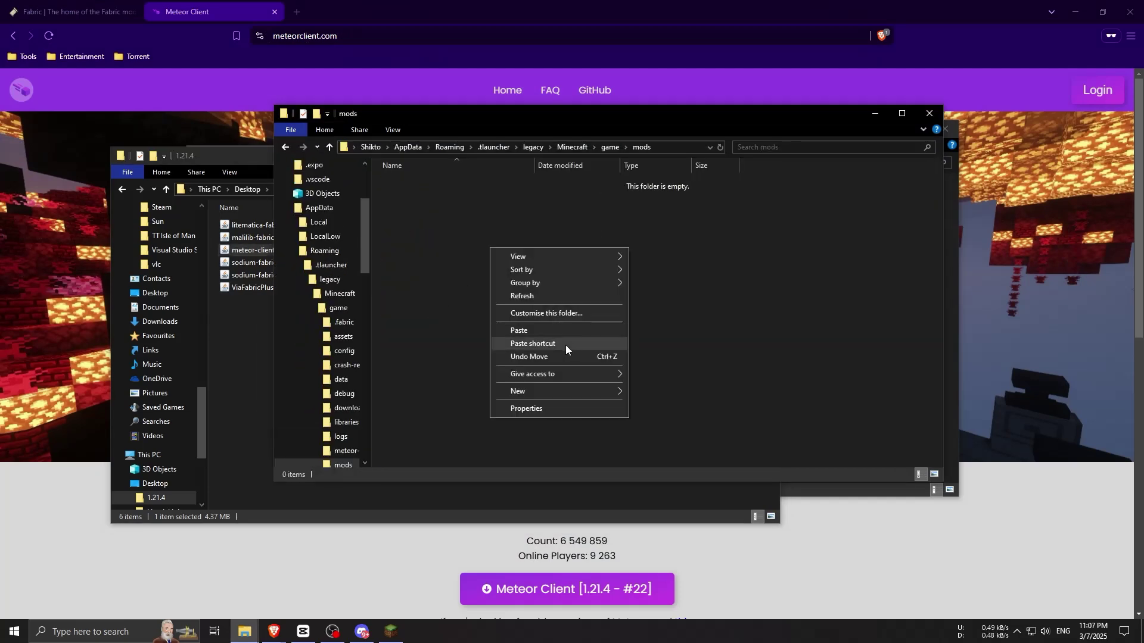
{"action": "left_click", "coordinate": [524, 330]}
{"action": "left_click", "coordinate": [467, 250]}
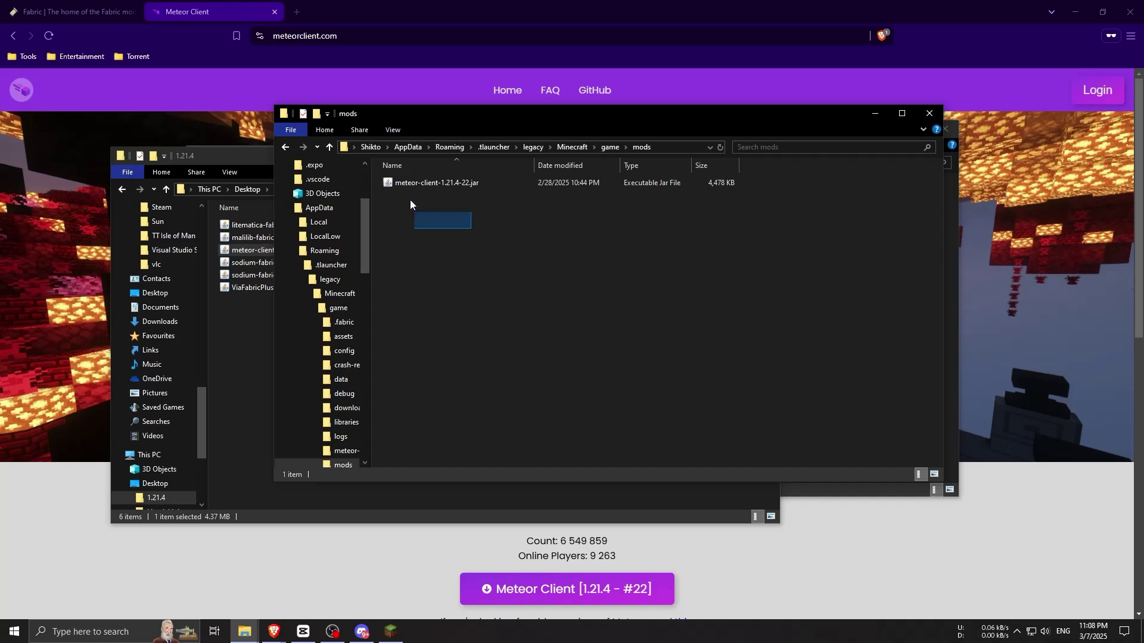
Restore Legacy Launcher, keep Fabric 1.21.4 selected, and launch the game, accepting the settings prompt.
{"action": "left_click_drag", "start_coordinate": [410, 204], "coordinate": [408, 179]}
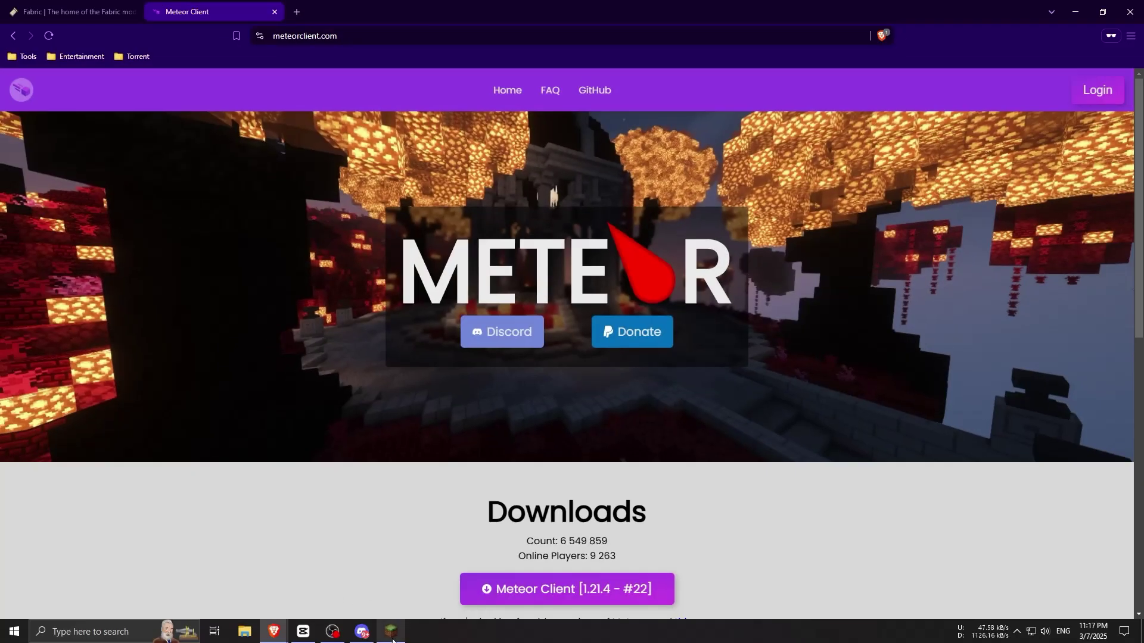
{"action": "left_click", "coordinate": [392, 640]}
{"action": "left_click", "coordinate": [486, 277]}
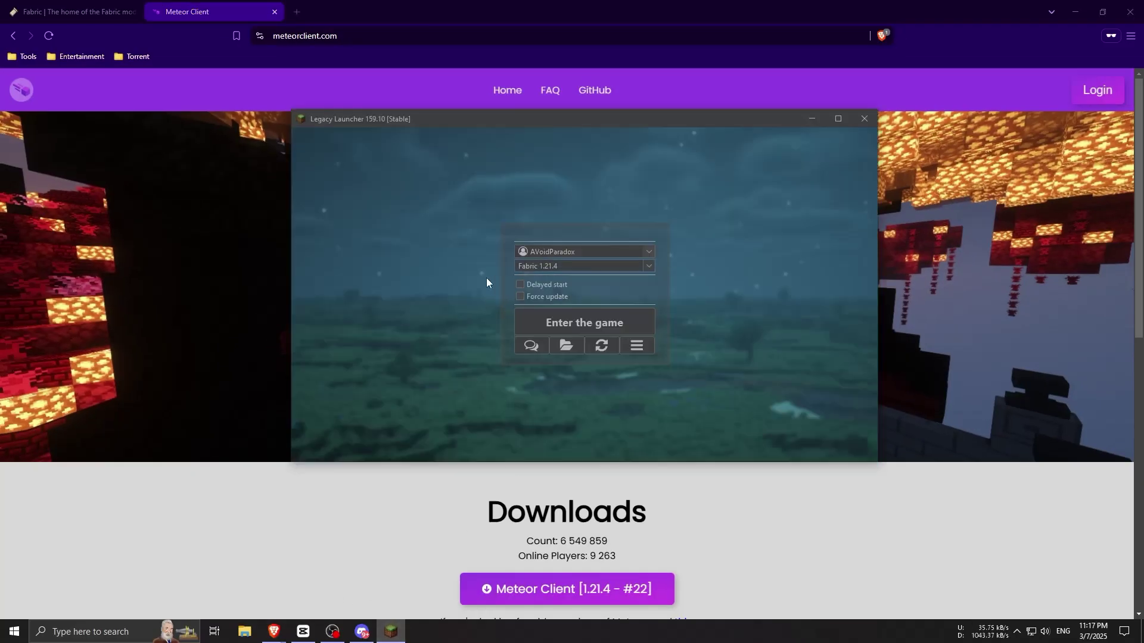
{"action": "left_click", "coordinate": [650, 263]}
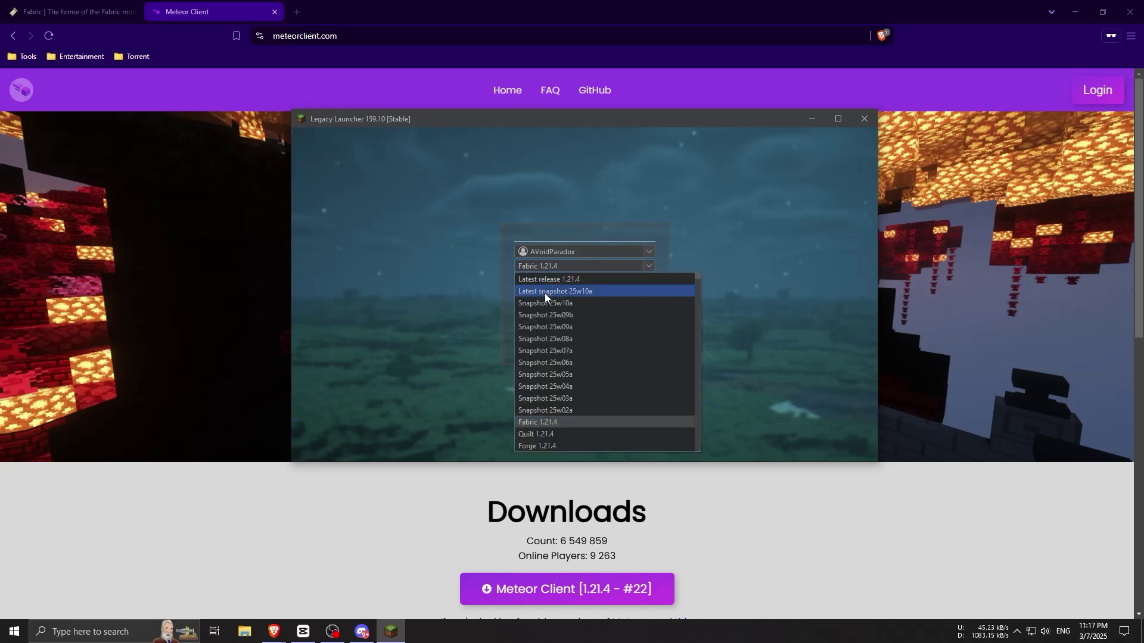
{"action": "left_click", "coordinate": [557, 423]}
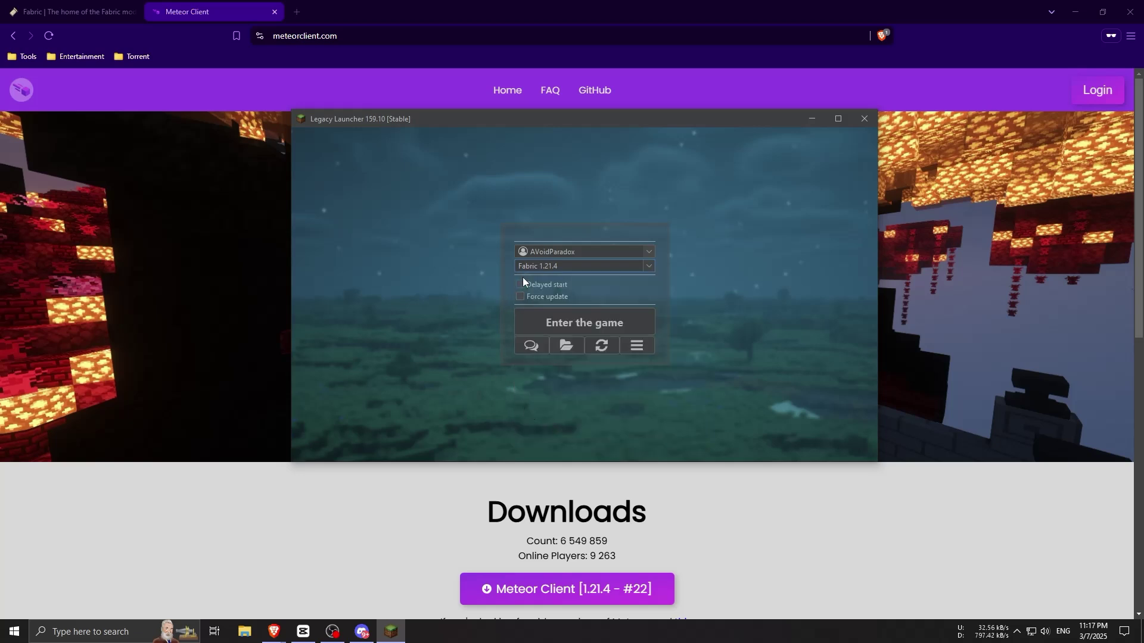
{"action": "left_click", "coordinate": [582, 319]}
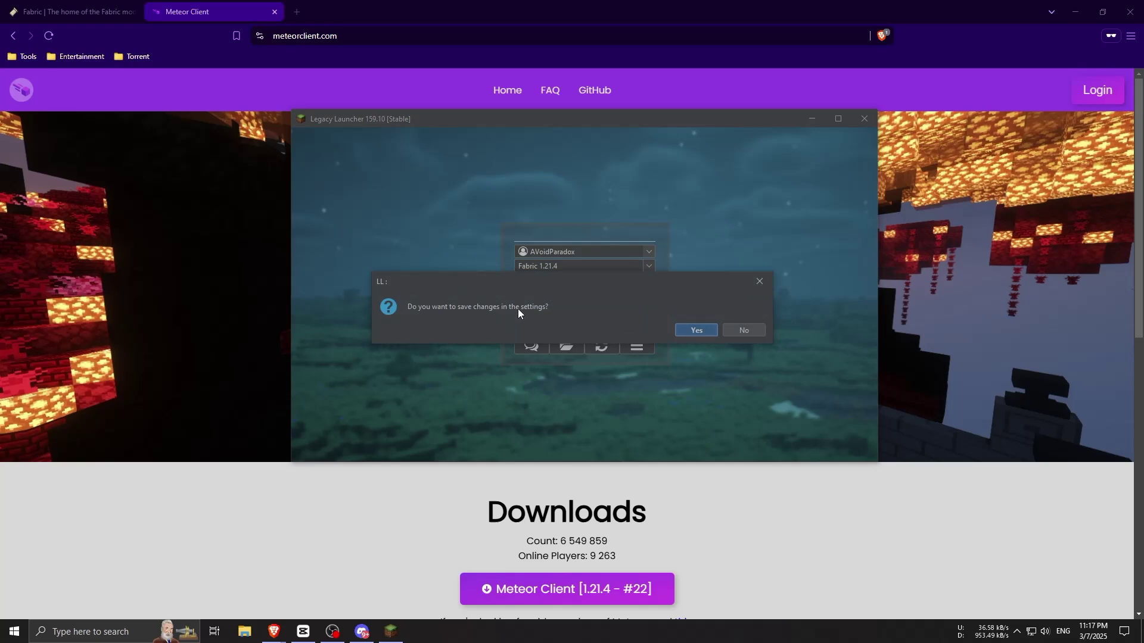
{"action": "left_click", "coordinate": [696, 328]}
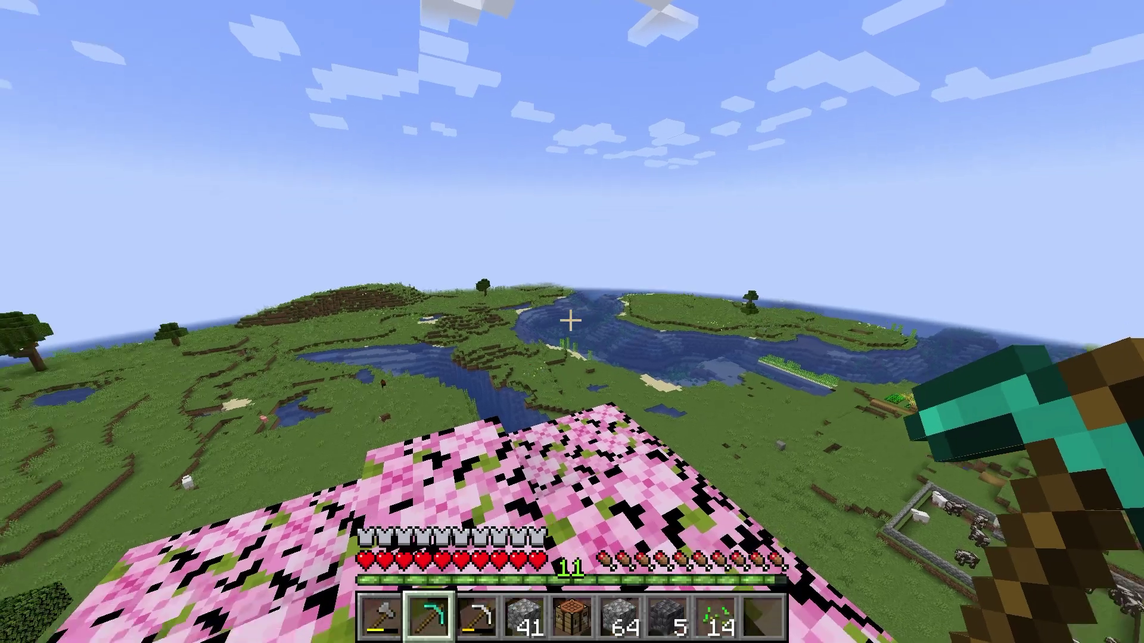
Hold the axe and open the Meteor ClickGUI with Right Shift.
{"action": "key", "text": "1"}
{"action": "key", "text": "Shift_R"}
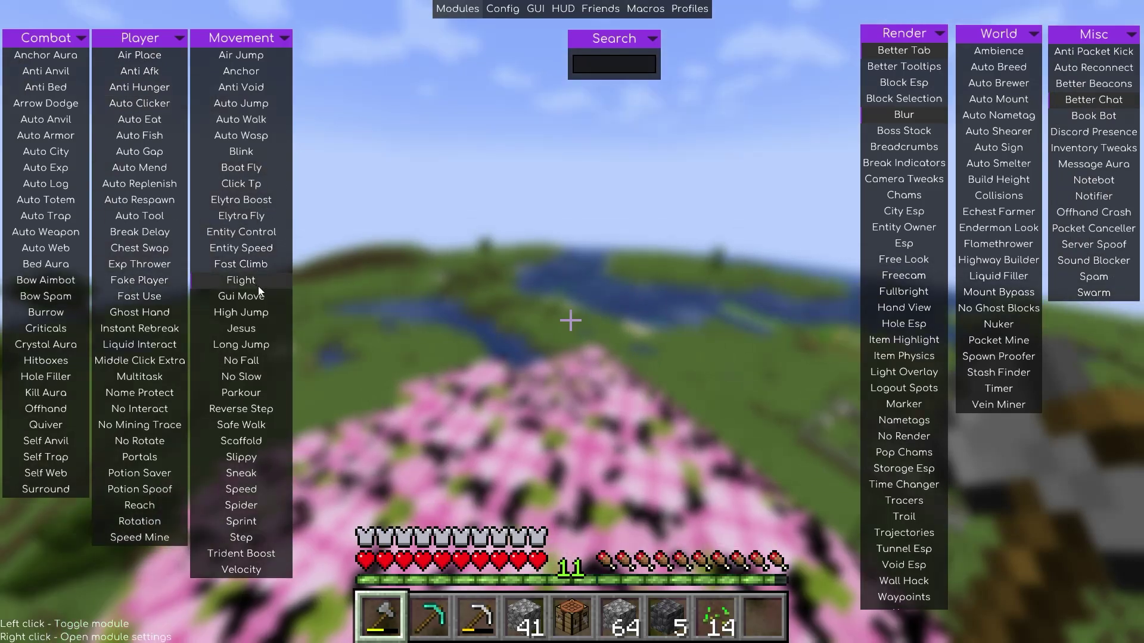
Close the ClickGUI and fly forward off the cherry canopy in third-person view.
{"action": "key", "text": "Escape"}
{"action": "key", "text": "F5"}
{"action": "key", "text": "F5"}
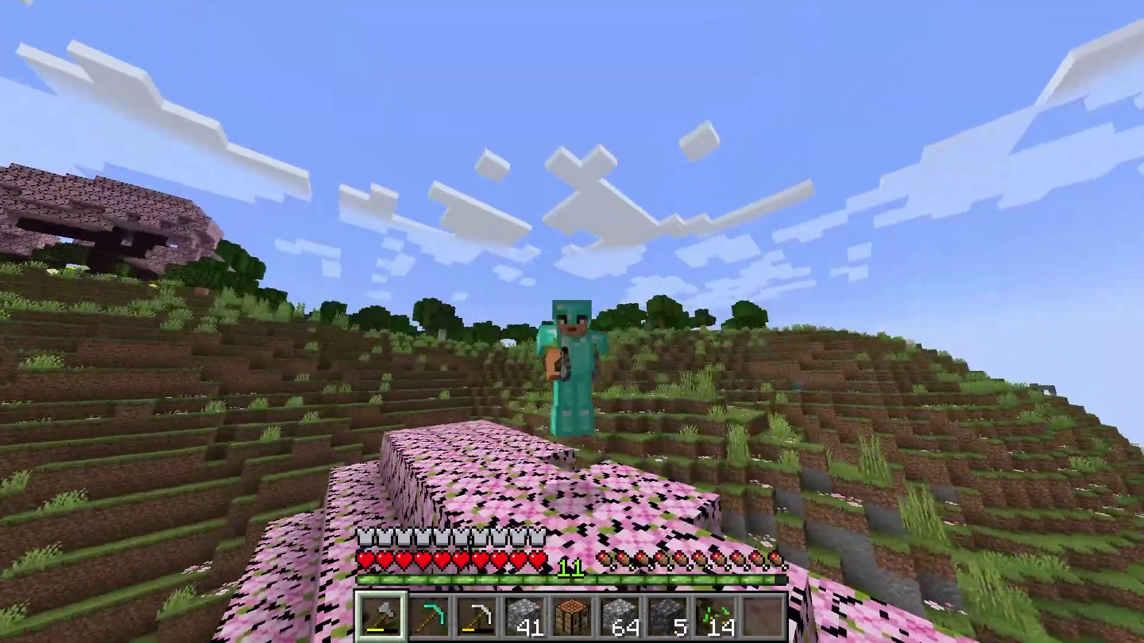
{"action": "key", "text": "w"}
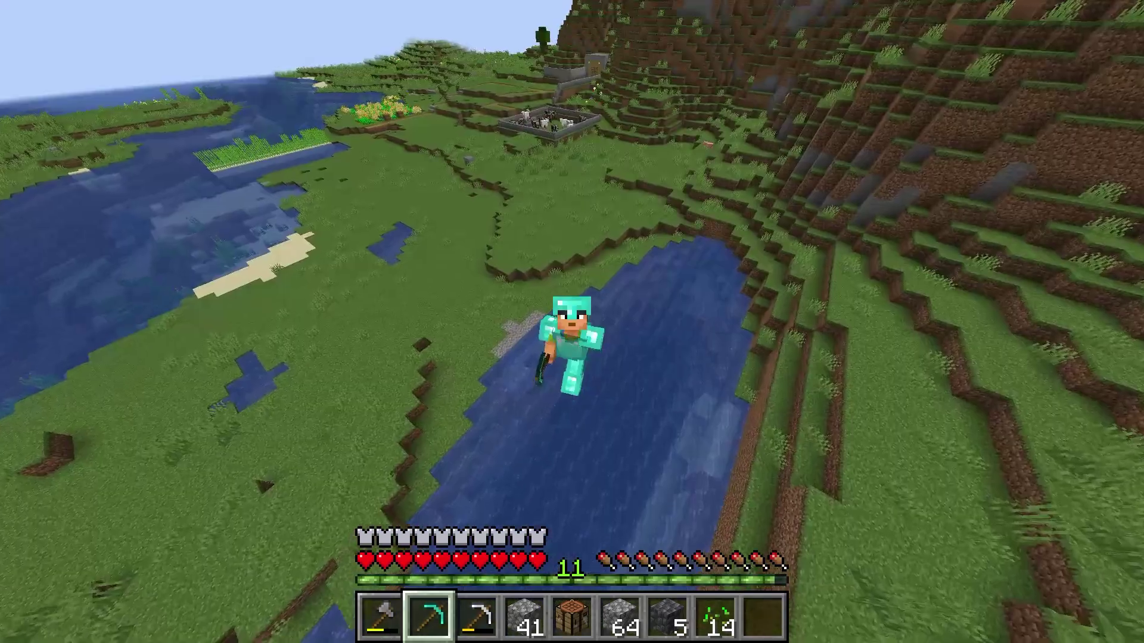
Toggle Flight off with F over the river, swim up, and reopen the module menu.
{"action": "key", "text": "f"}
{"action": "key", "text": "2"}
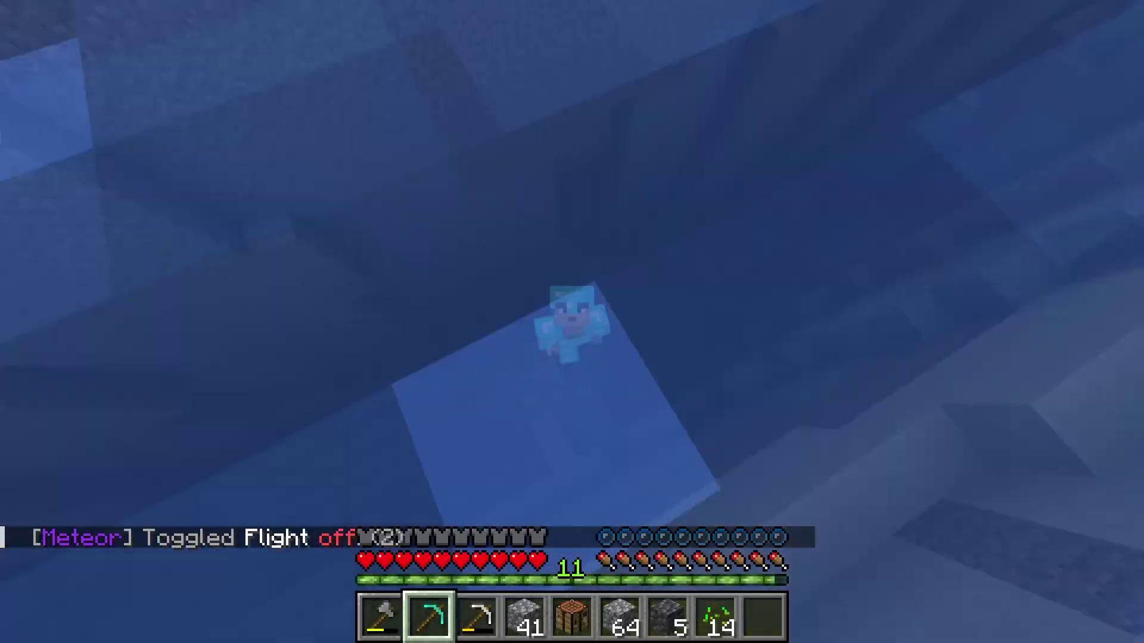
{"action": "key", "text": "space"}
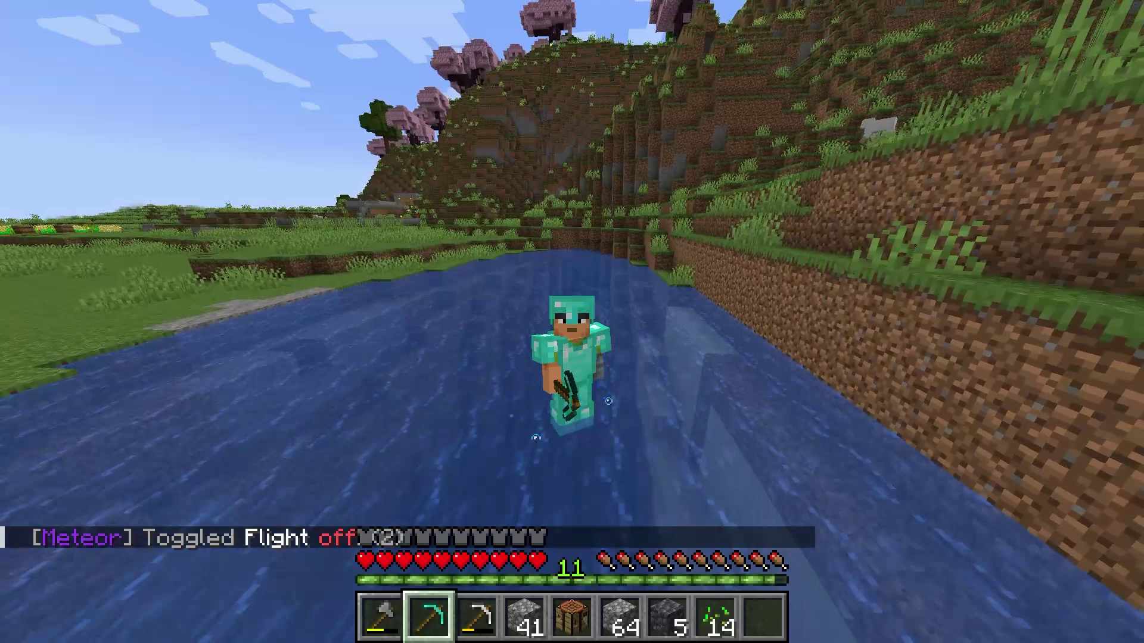
{"action": "key", "text": "Shift_R"}
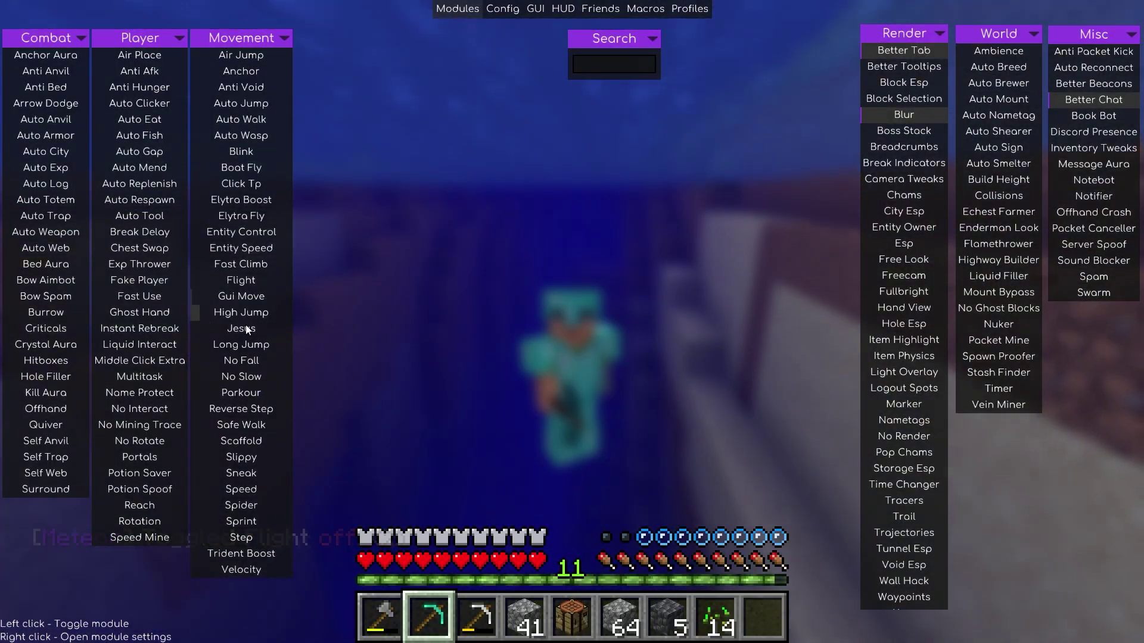
Enable Jesus in the Movement column, then walk across the river's surface looking around.
{"action": "left_click", "coordinate": [267, 327]}
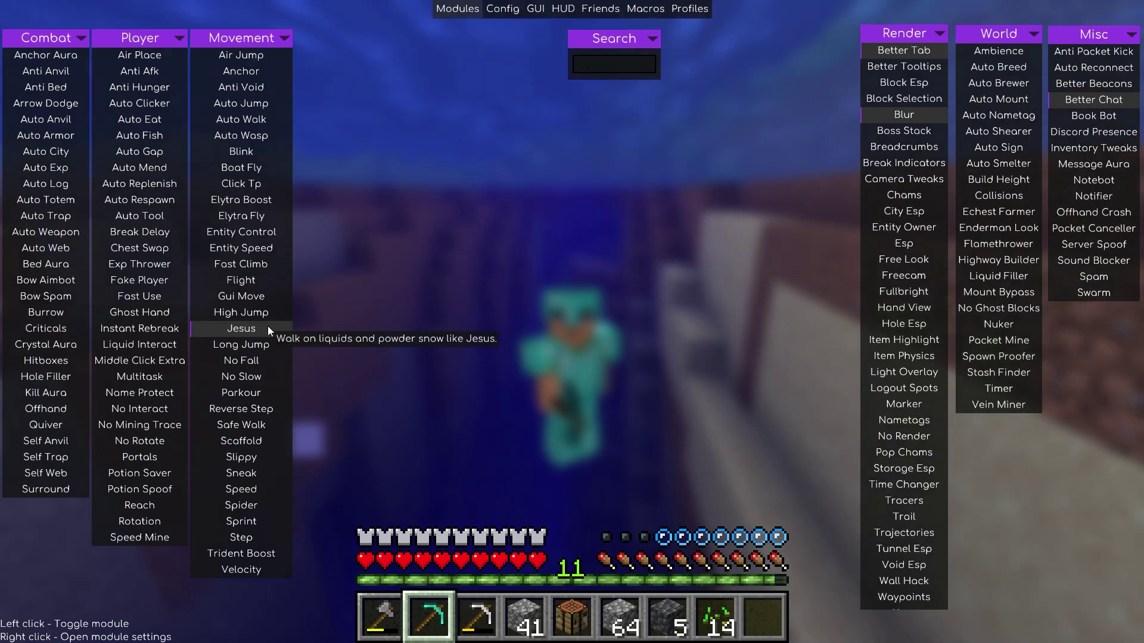
{"action": "key", "text": "Escape"}
{"action": "key", "text": "w"}
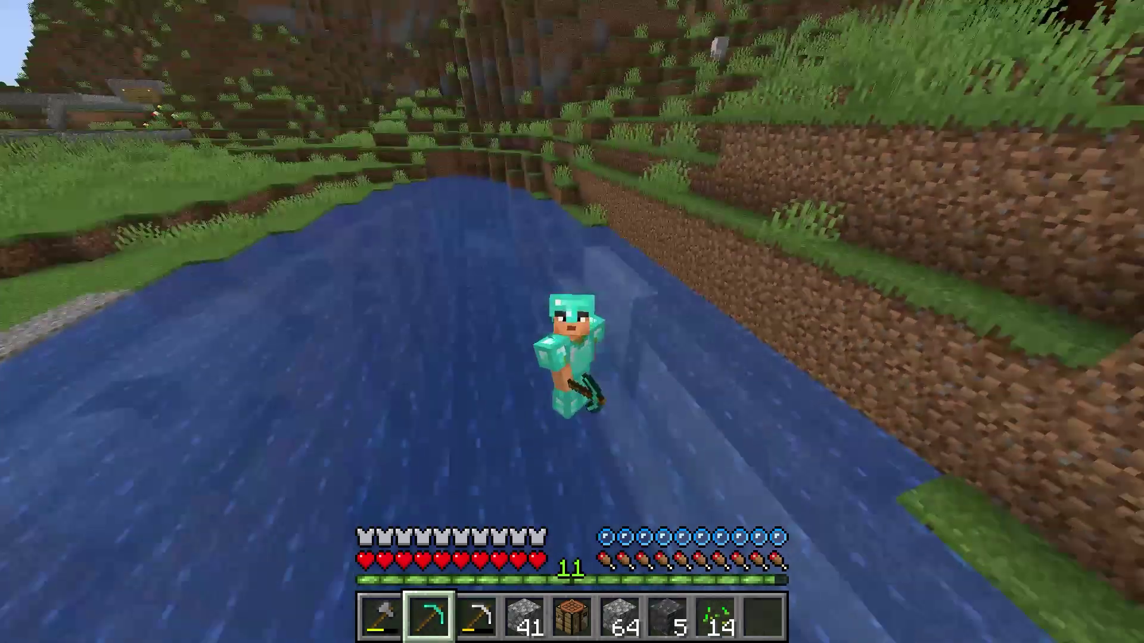
{"action": "key", "text": "w"}
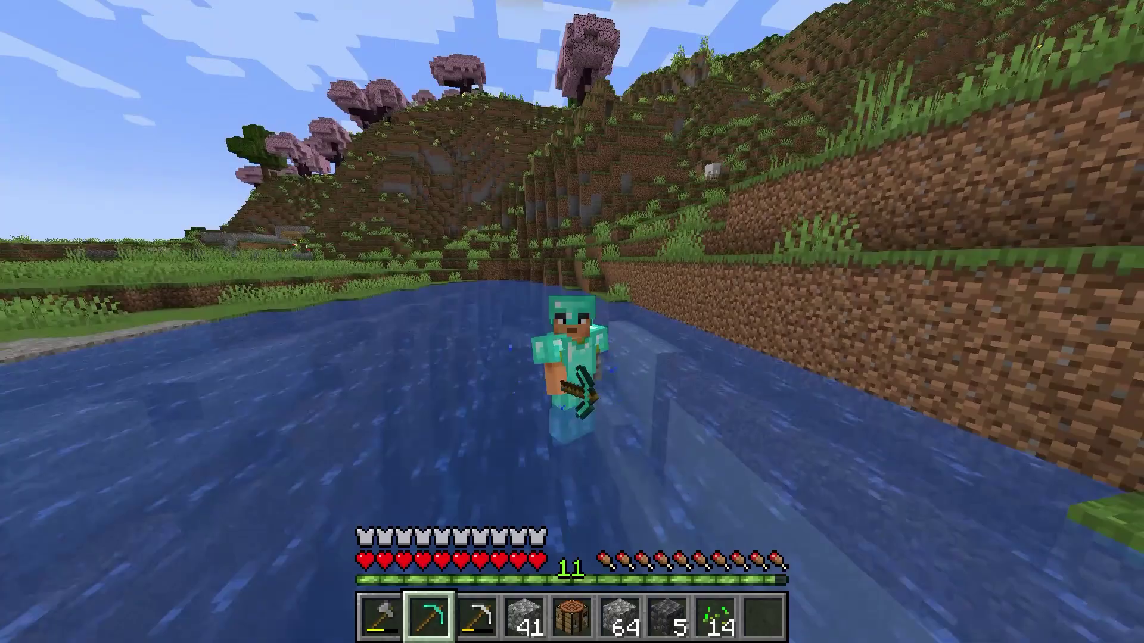
{"action": "key", "text": "w"}
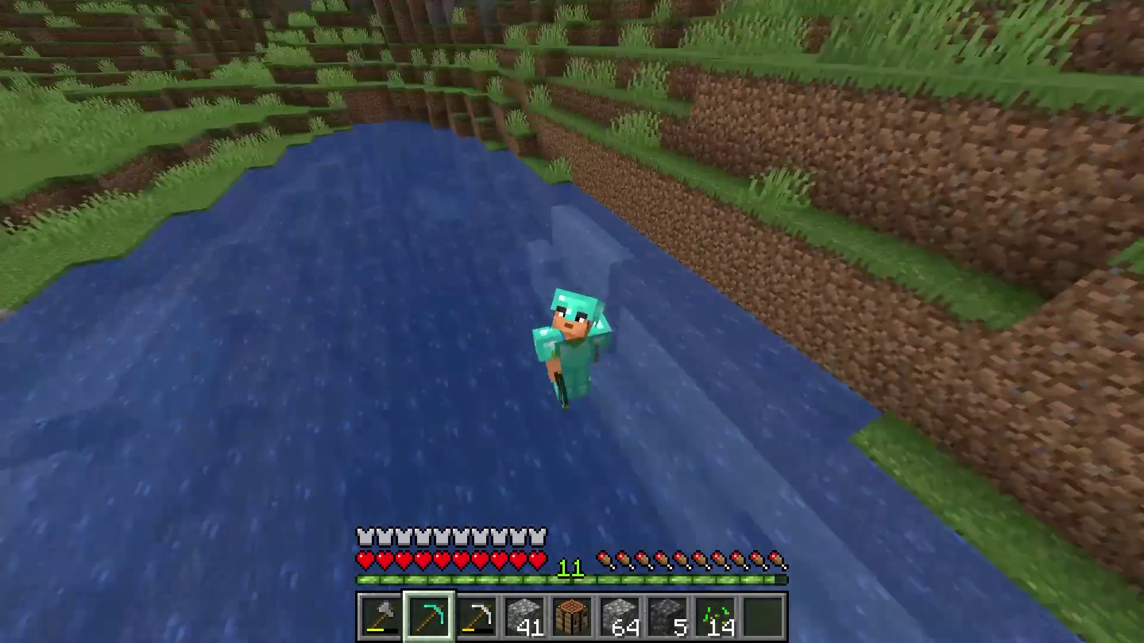
{"action": "key", "text": "w"}
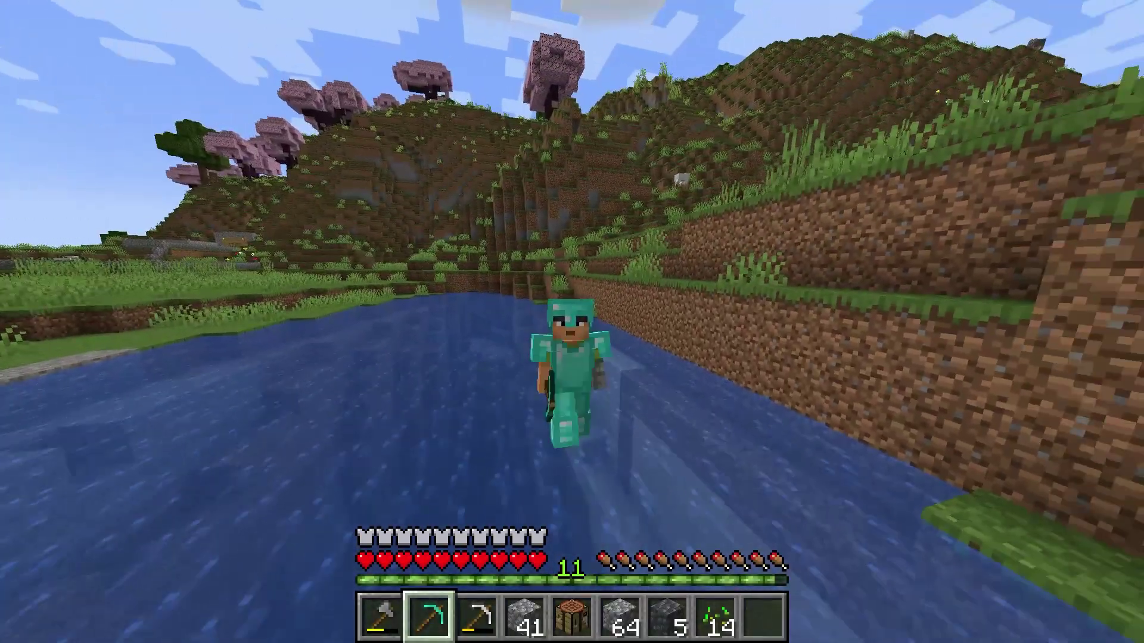
{"action": "key", "text": "w"}
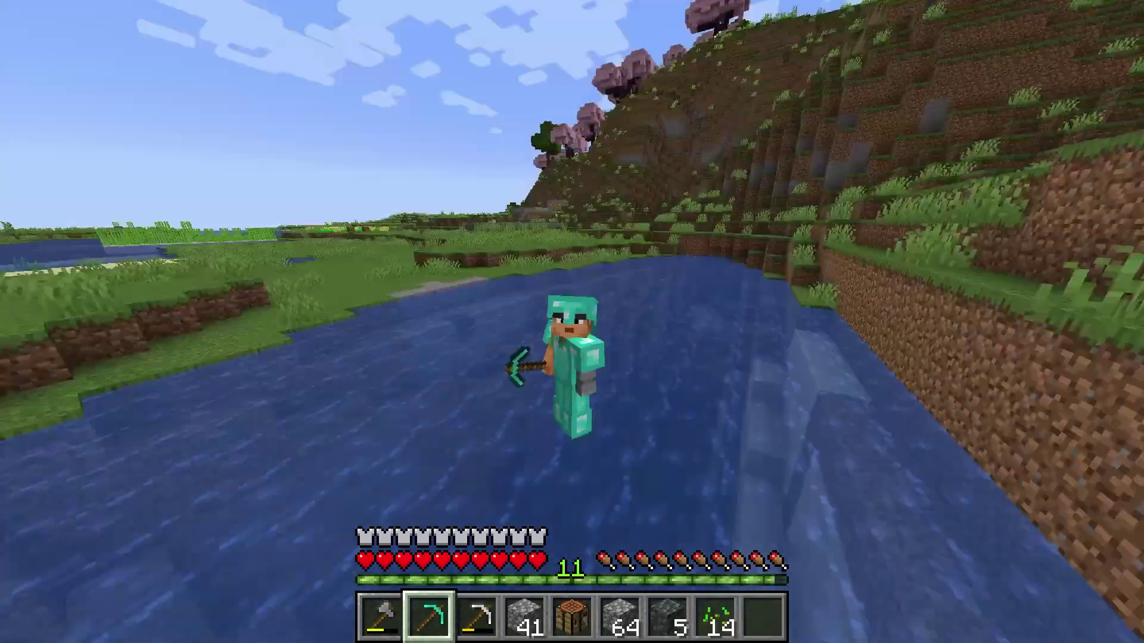
{"action": "key", "text": "w"}
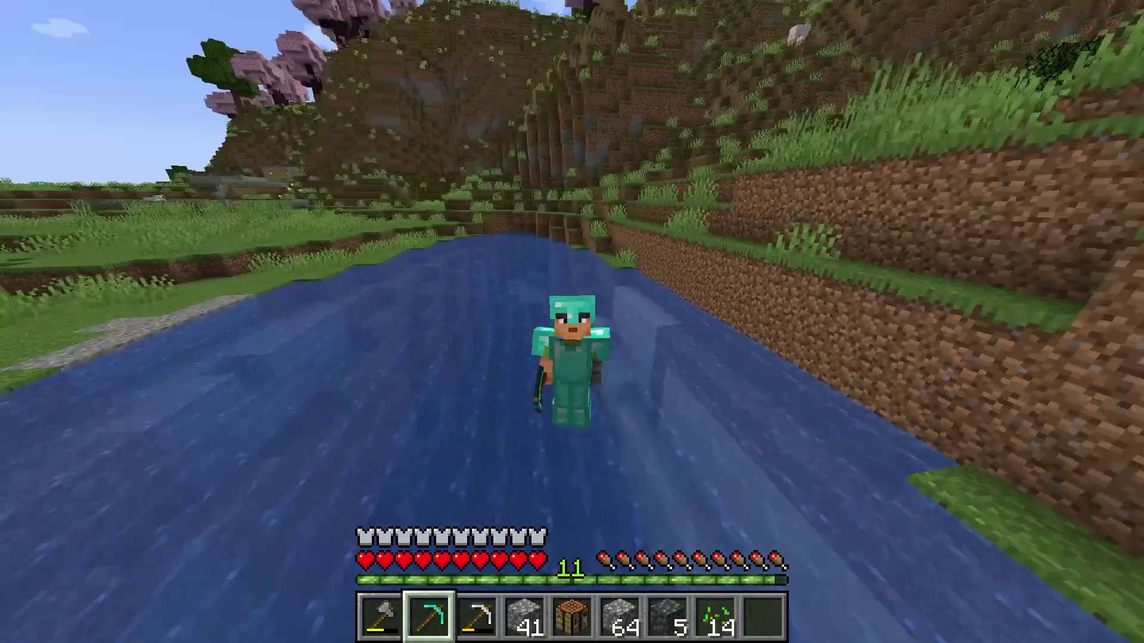